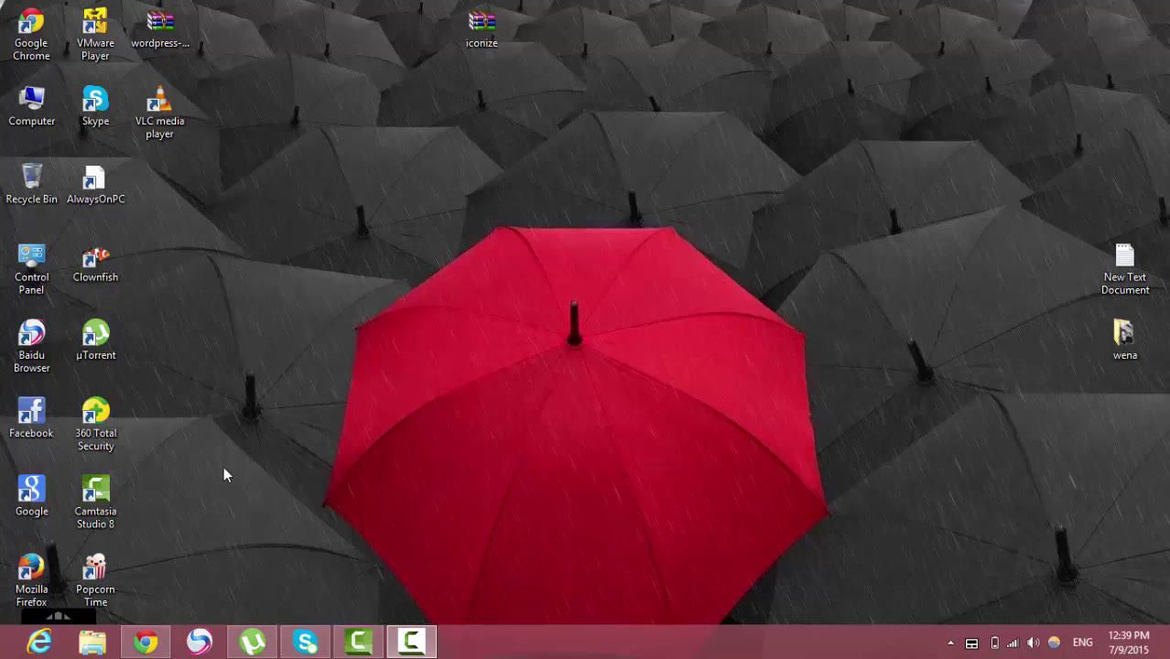
Switch to Chrome and open the page for adding a new plugin from the WordPress admin dashboard.
left_click(146, 642)
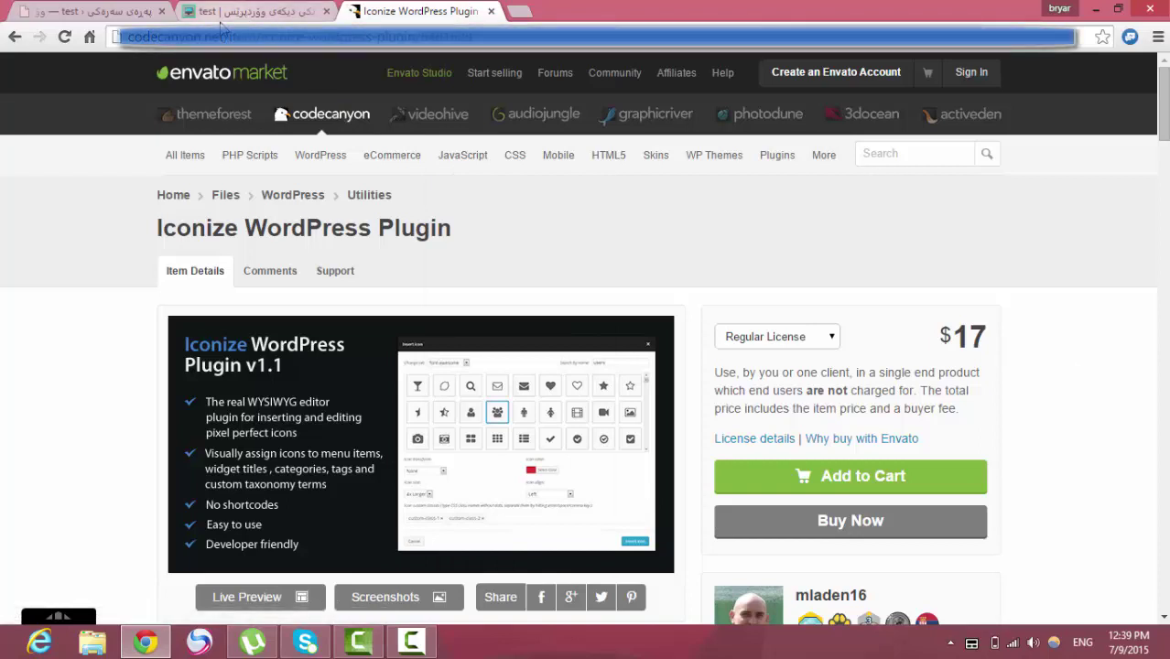
left_click(82, 10)
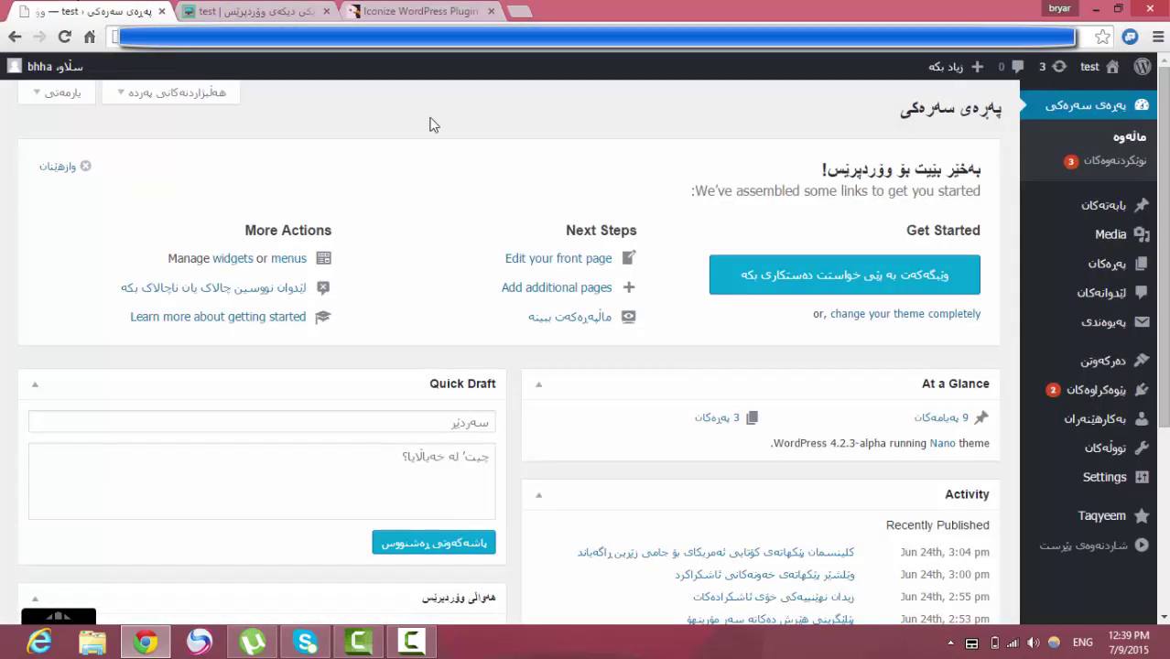
mouse_move(1112, 399)
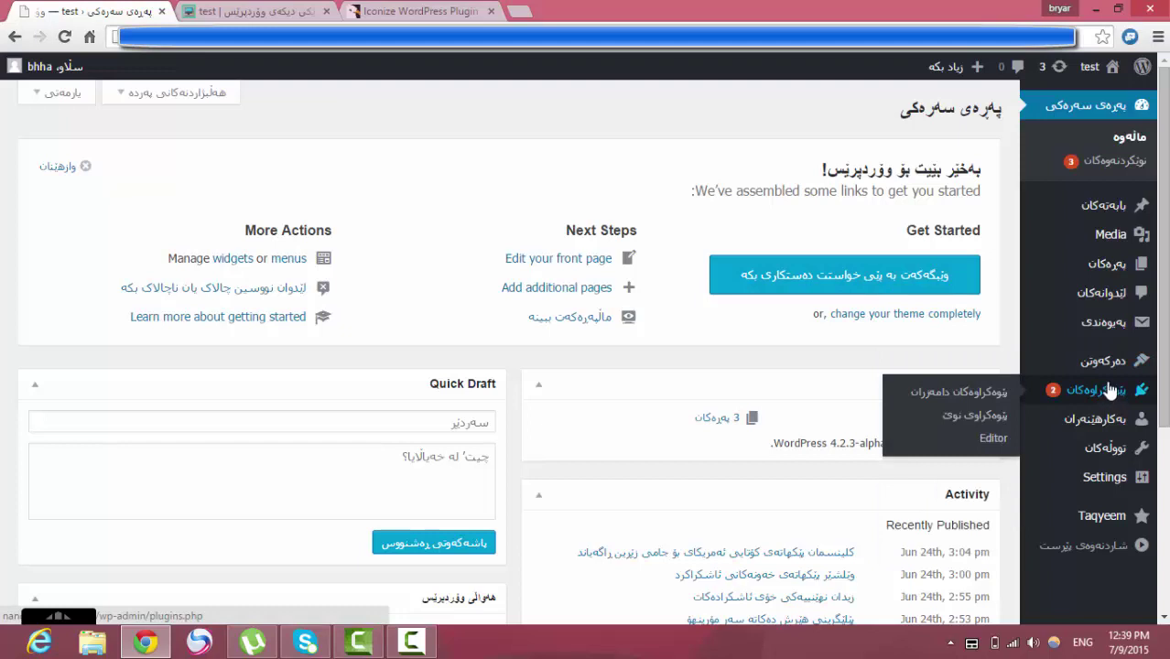
left_click(962, 417)
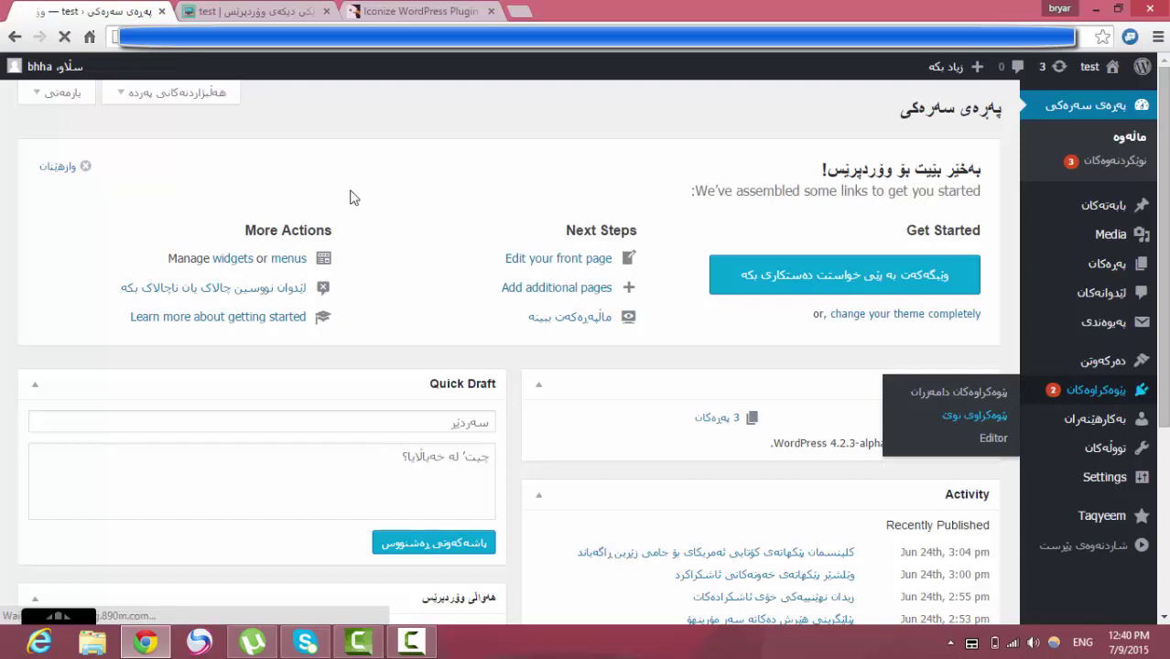
Reload the live test site and return to the WordPress admin page.
left_click(284, 10)
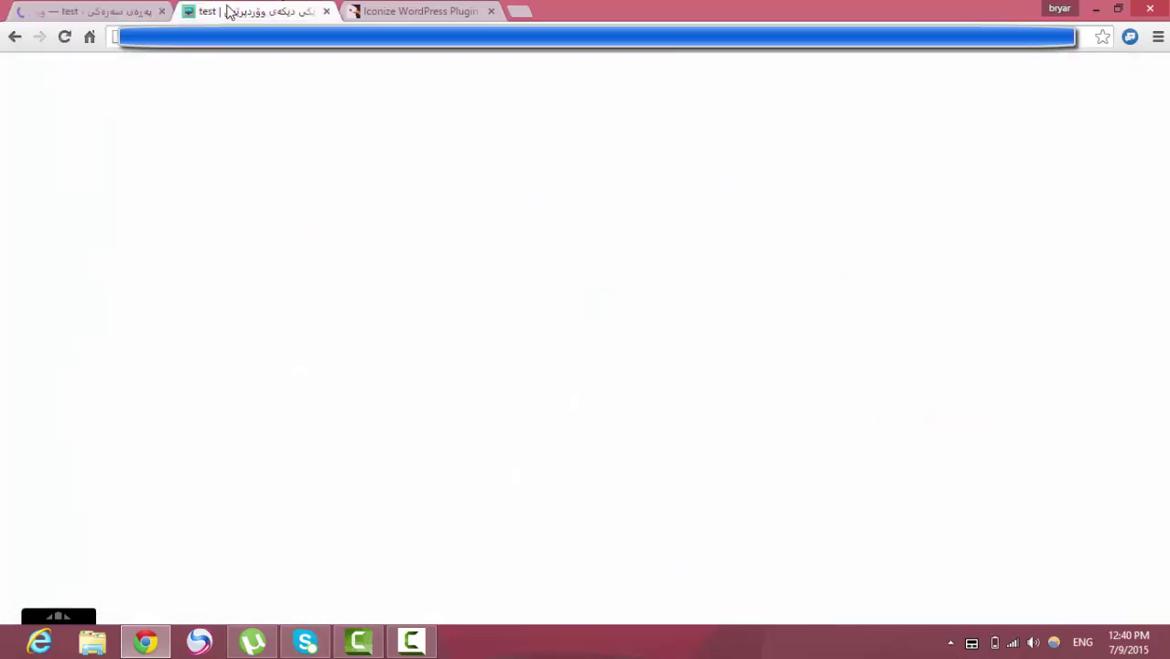
left_click(66, 37)
left_click(98, 10)
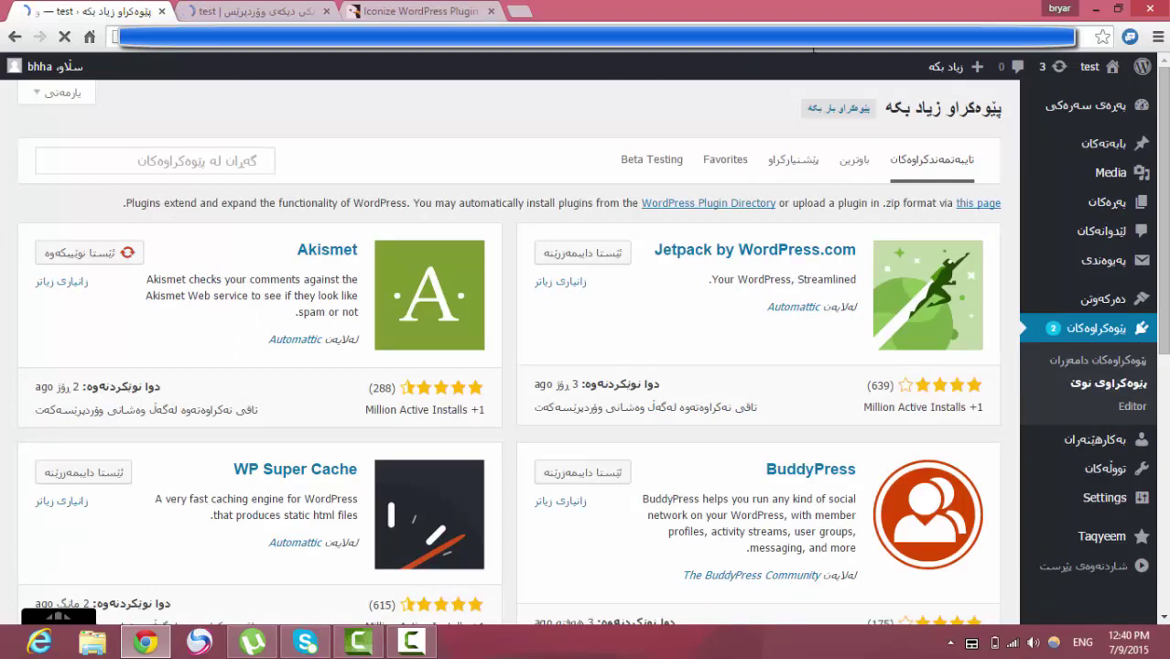
Open the form for uploading a plugin as a ZIP file.
left_click(850, 116)
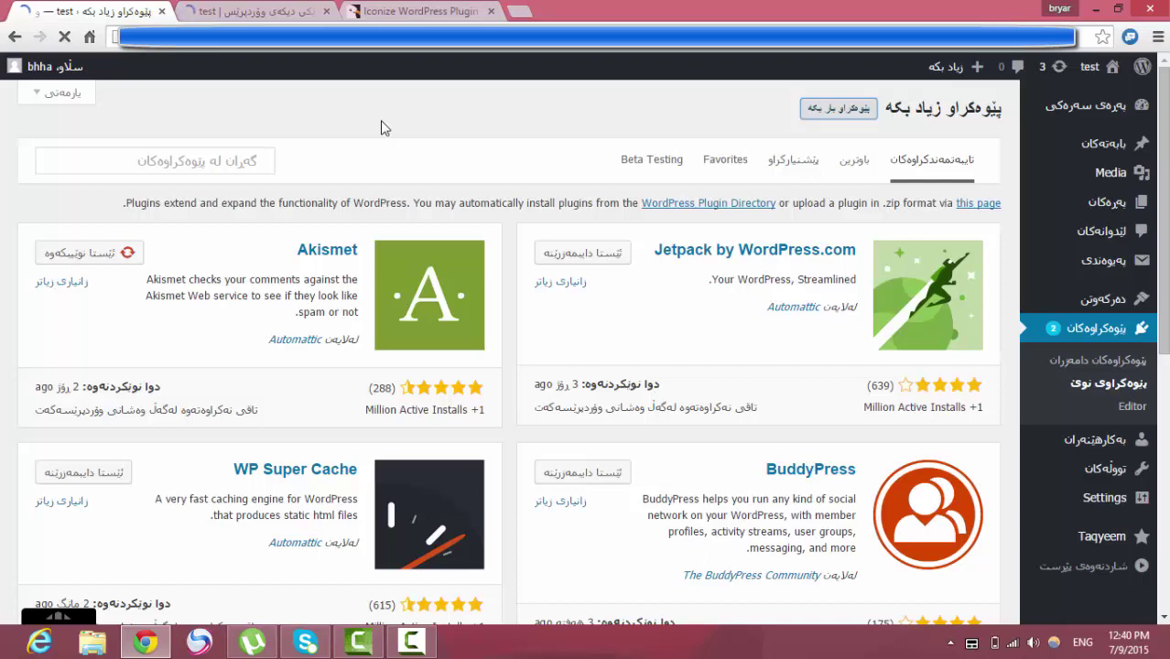
left_click(291, 9)
left_click(91, 10)
left_click(268, 13)
left_click(92, 11)
left_click(410, 641)
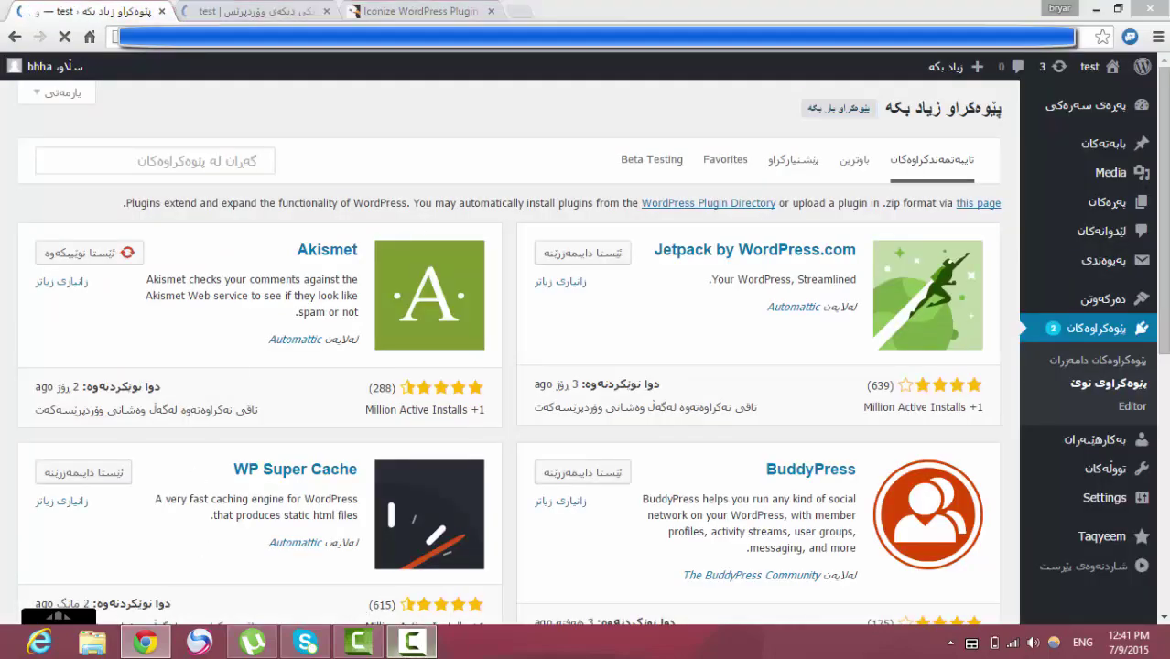
left_click(1090, 559)
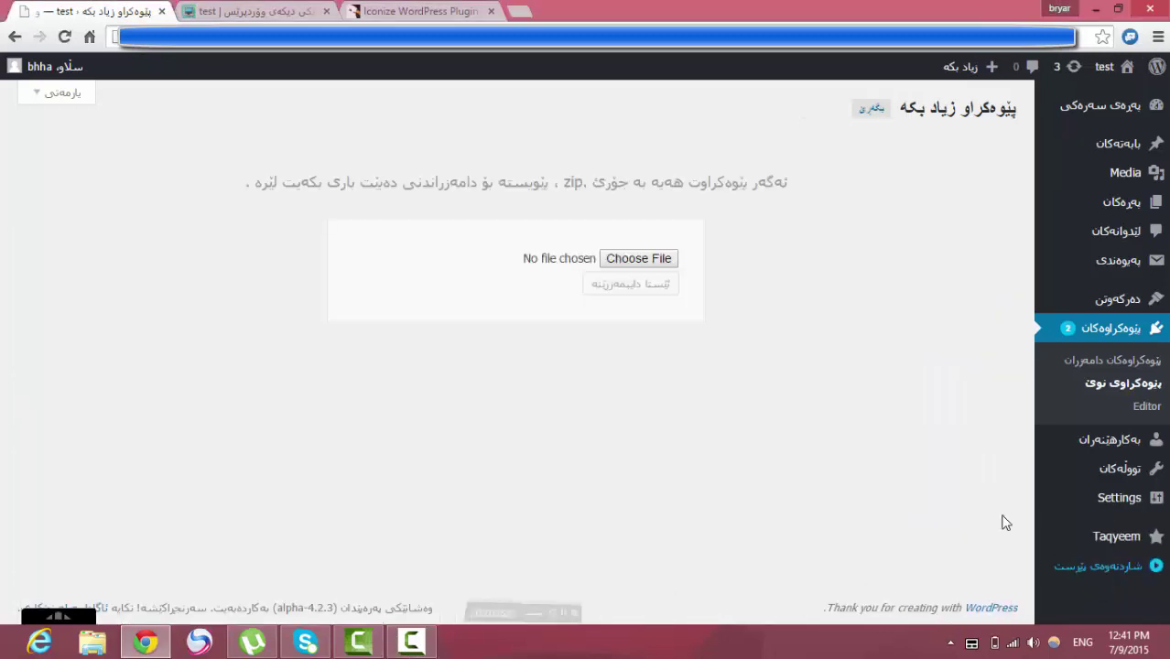
Choose the iconize ZIP archive from the desktop as the plugin file to upload.
left_click(639, 260)
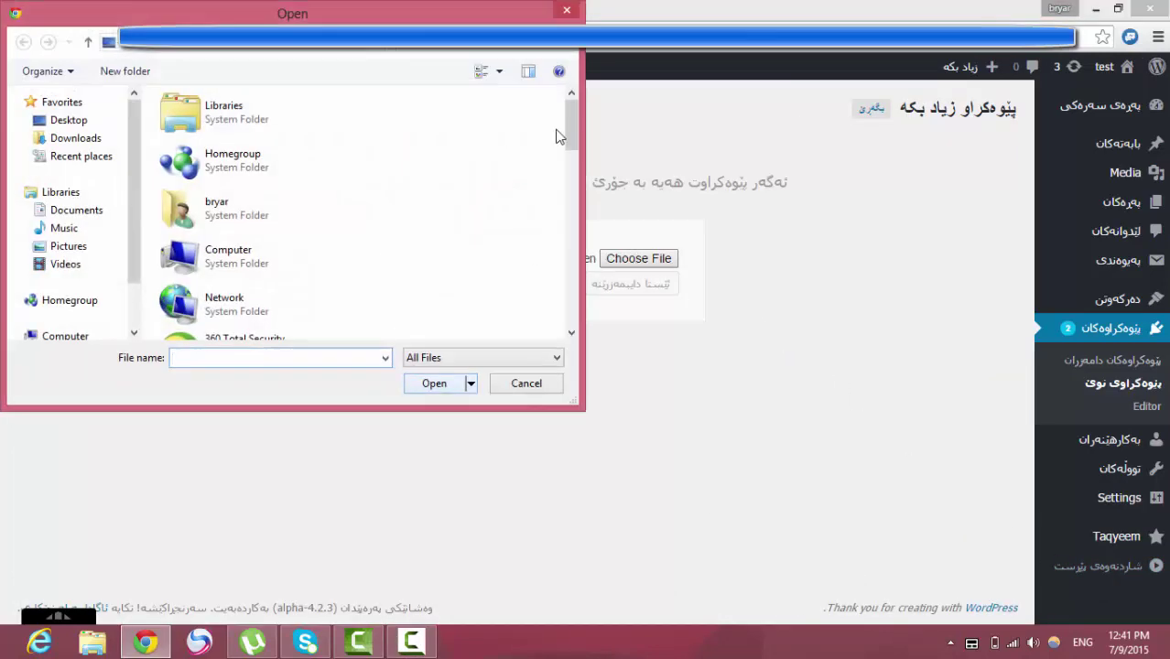
left_click_drag(573, 135, 570, 310)
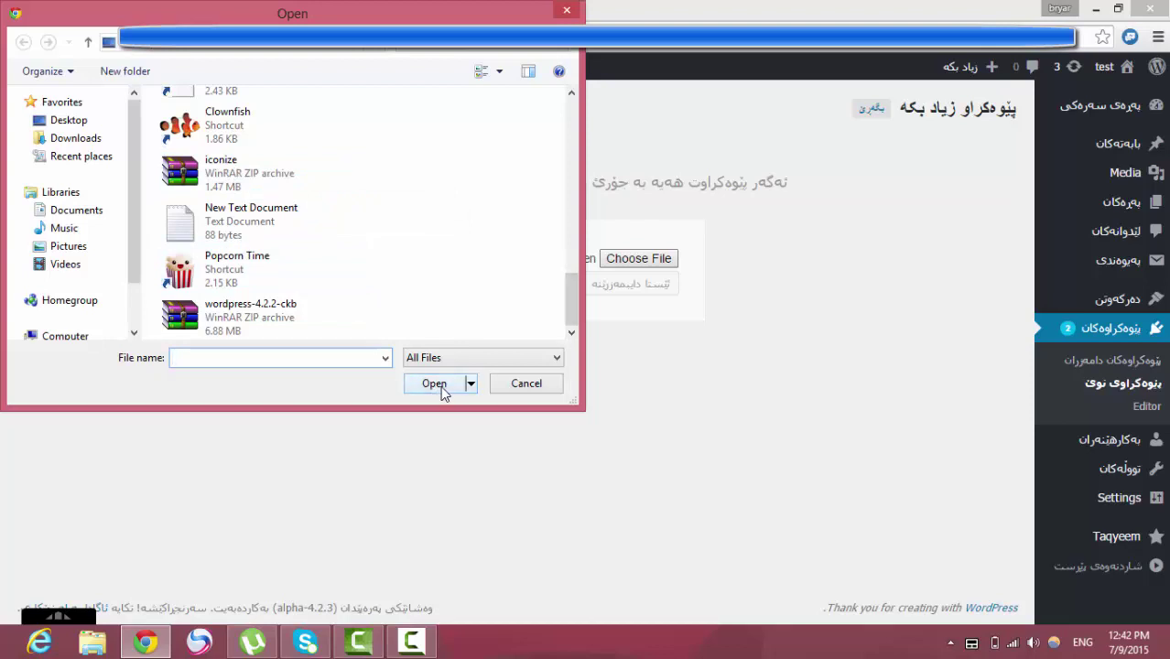
left_click(228, 188)
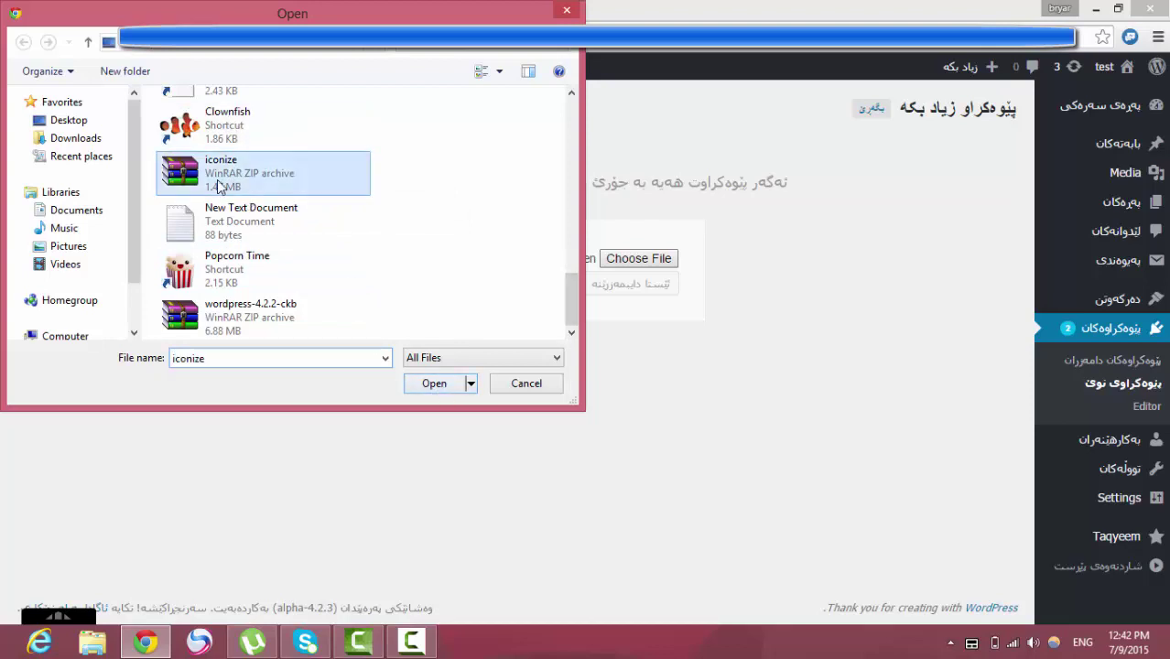
left_click(449, 383)
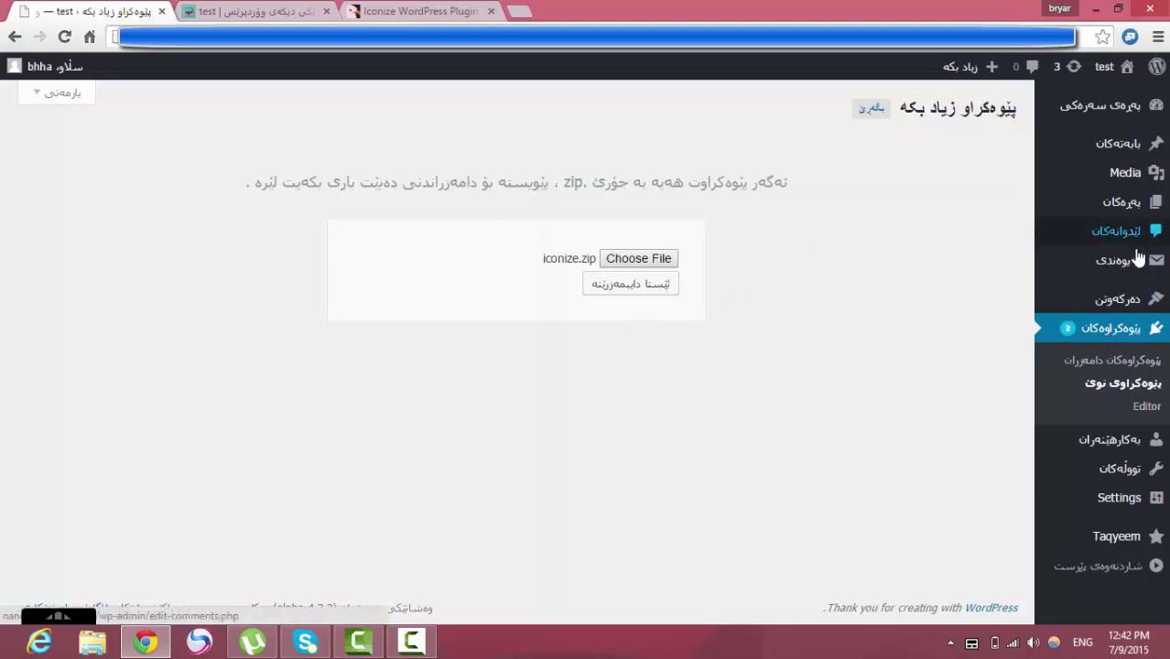
Open the WordPress editor for the site's navigation menus.
mouse_move(1135, 304)
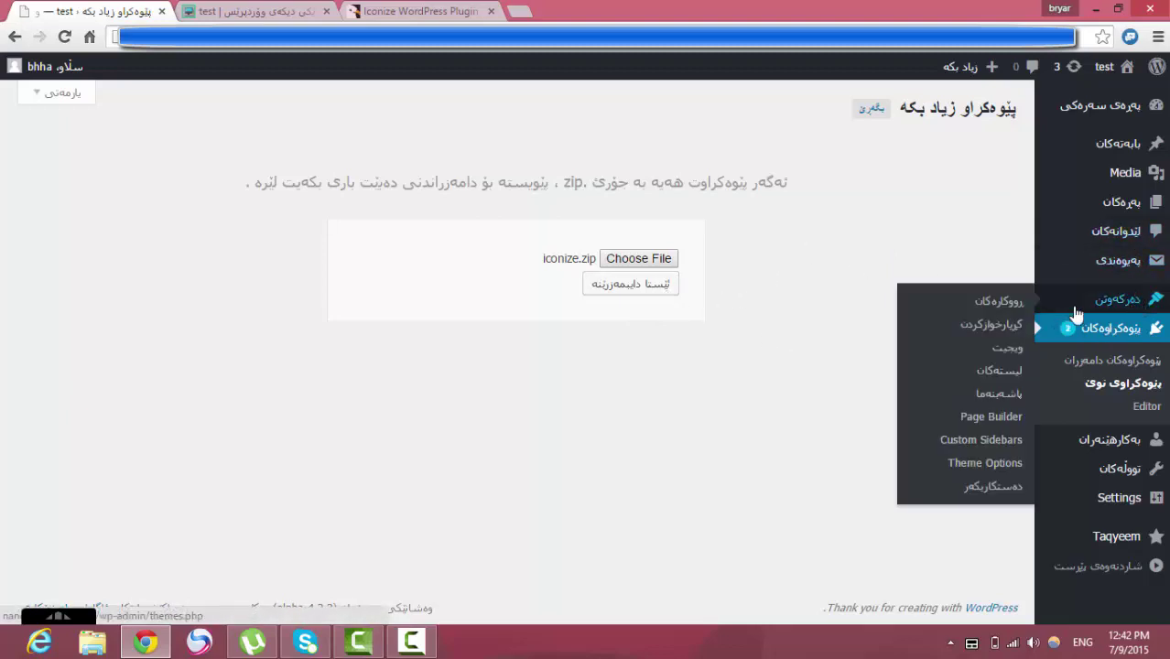
left_click(1011, 379)
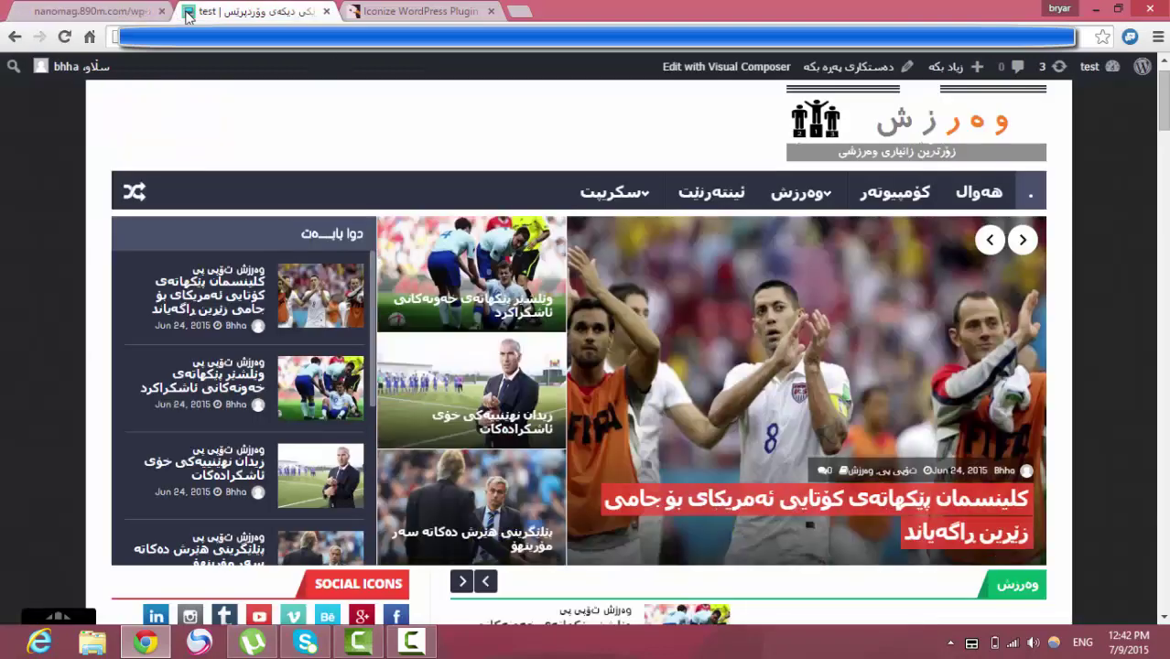
Examine the live site's home page, looking over its navigation menu, sidebar widgets and section headings.
left_click(238, 11)
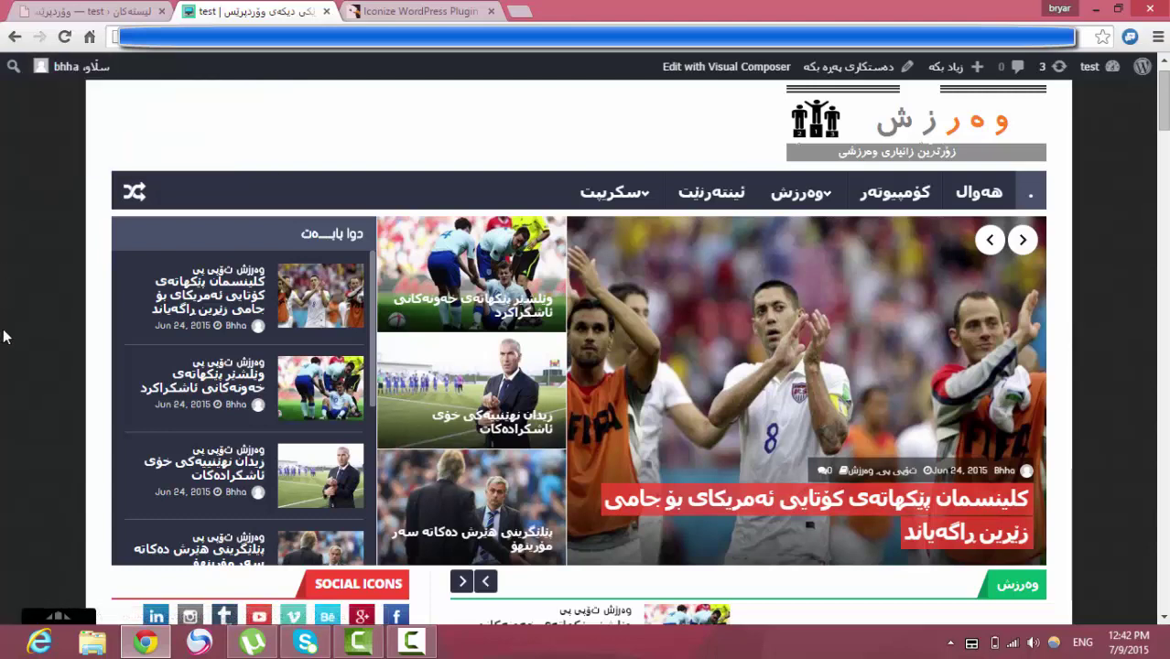
scroll(5, 337, "down", 4)
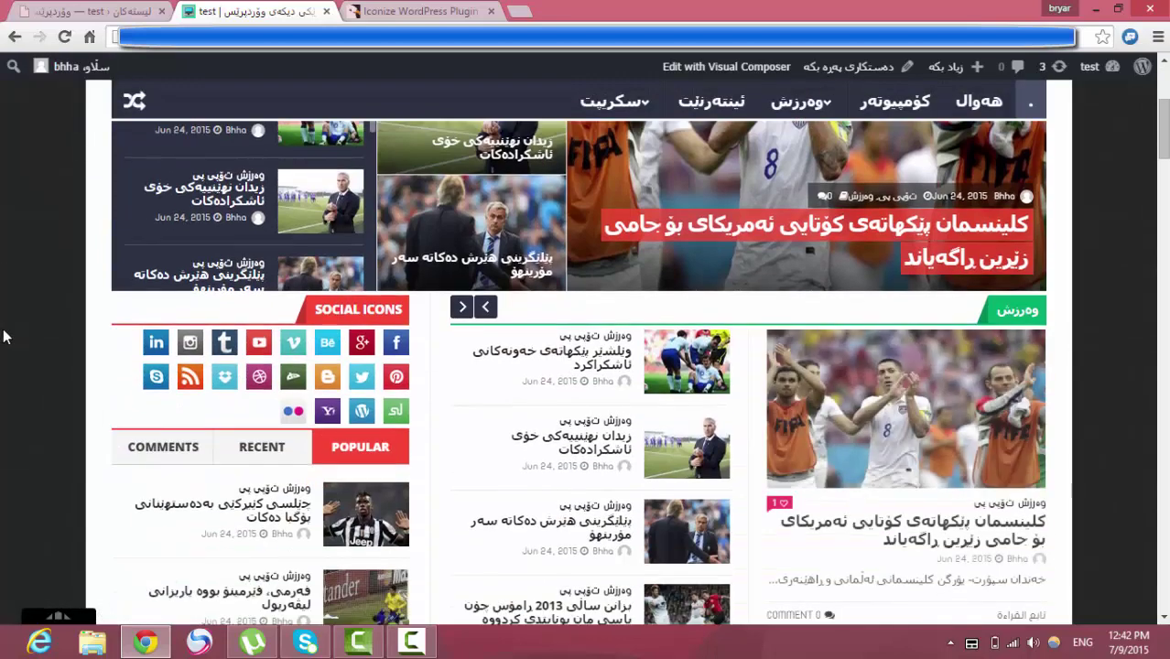
scroll(4, 334, "down", 1)
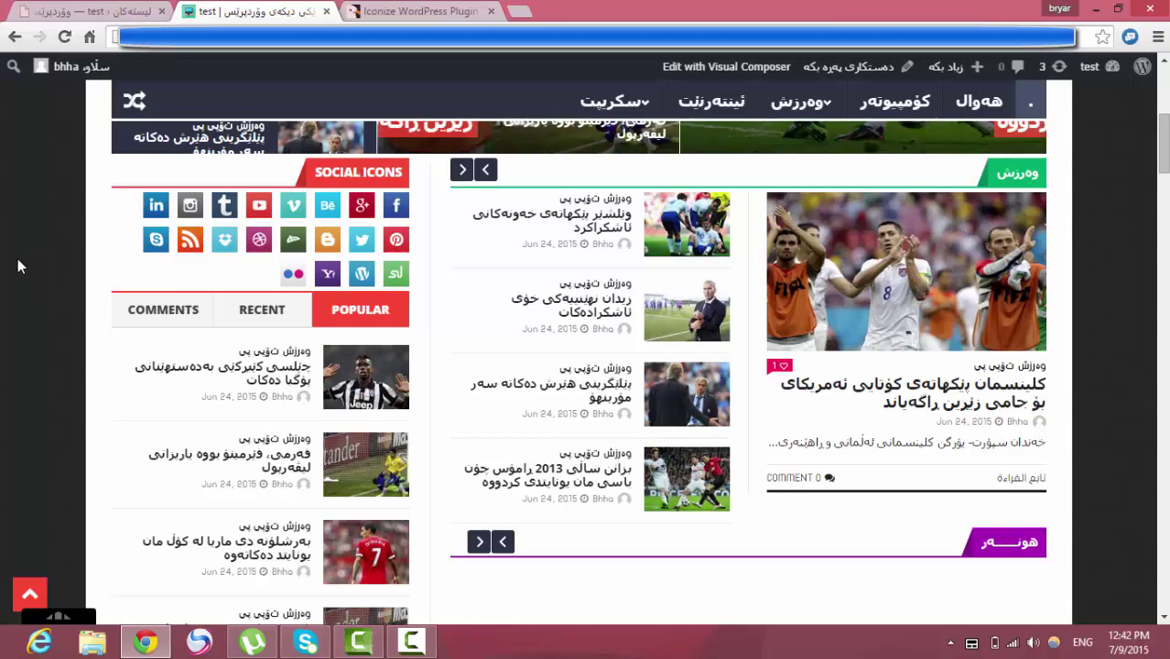
scroll(18, 261, "down", 1)
scroll(18, 261, "down", 6)
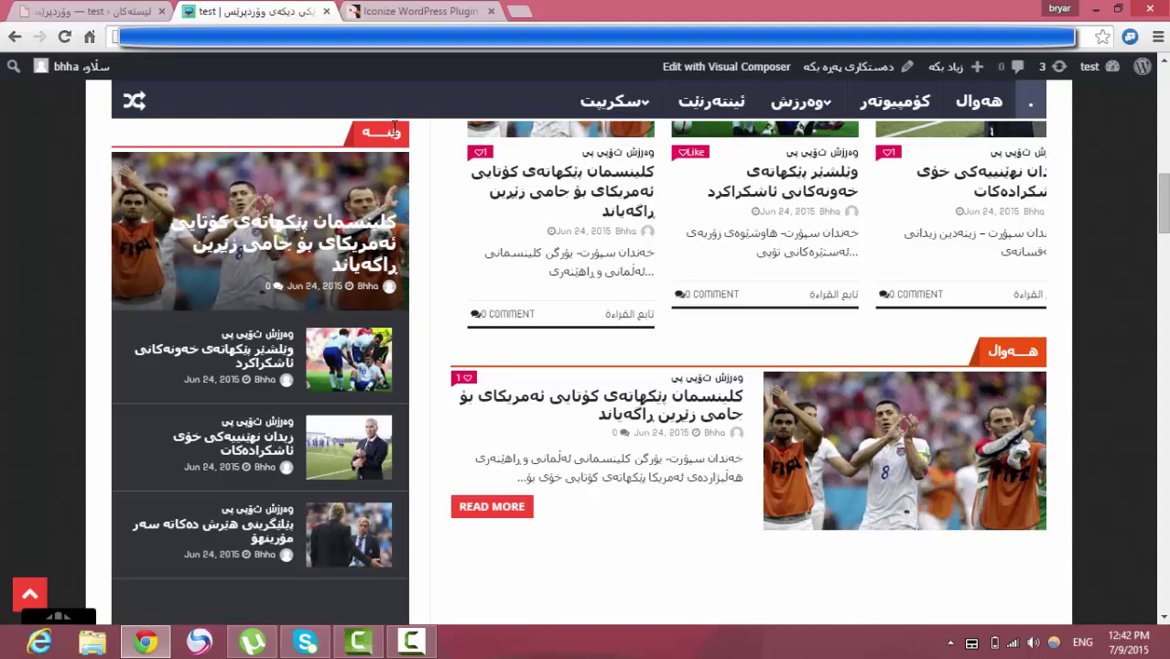
scroll(5, 287, "down", 1)
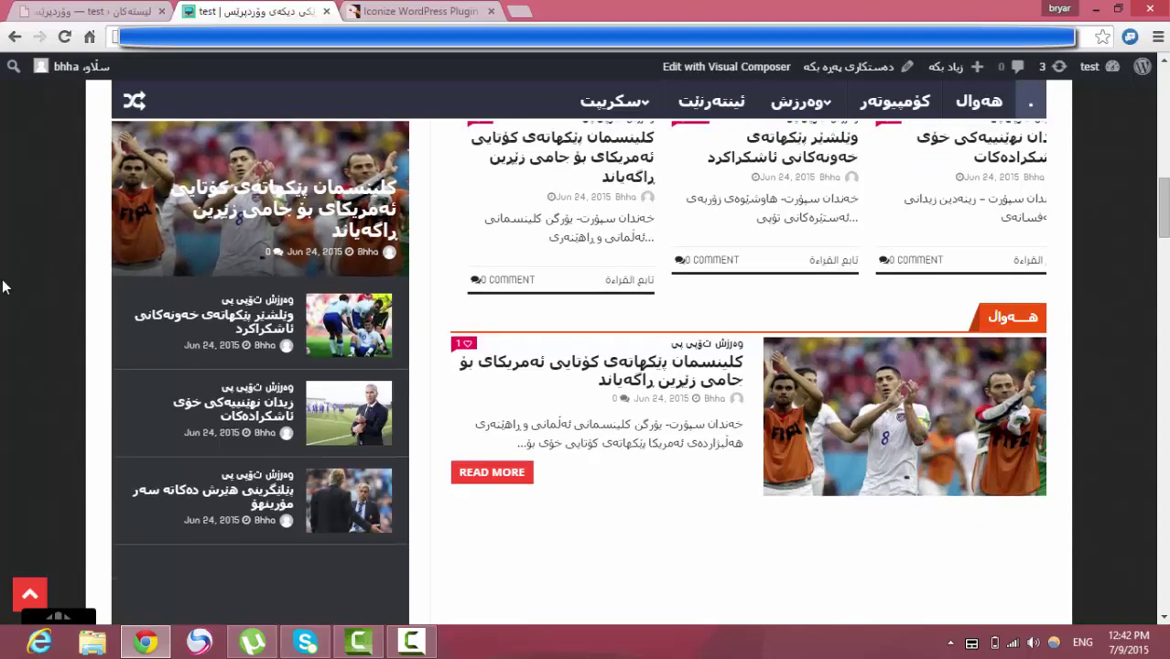
scroll(5, 286, "up", 8)
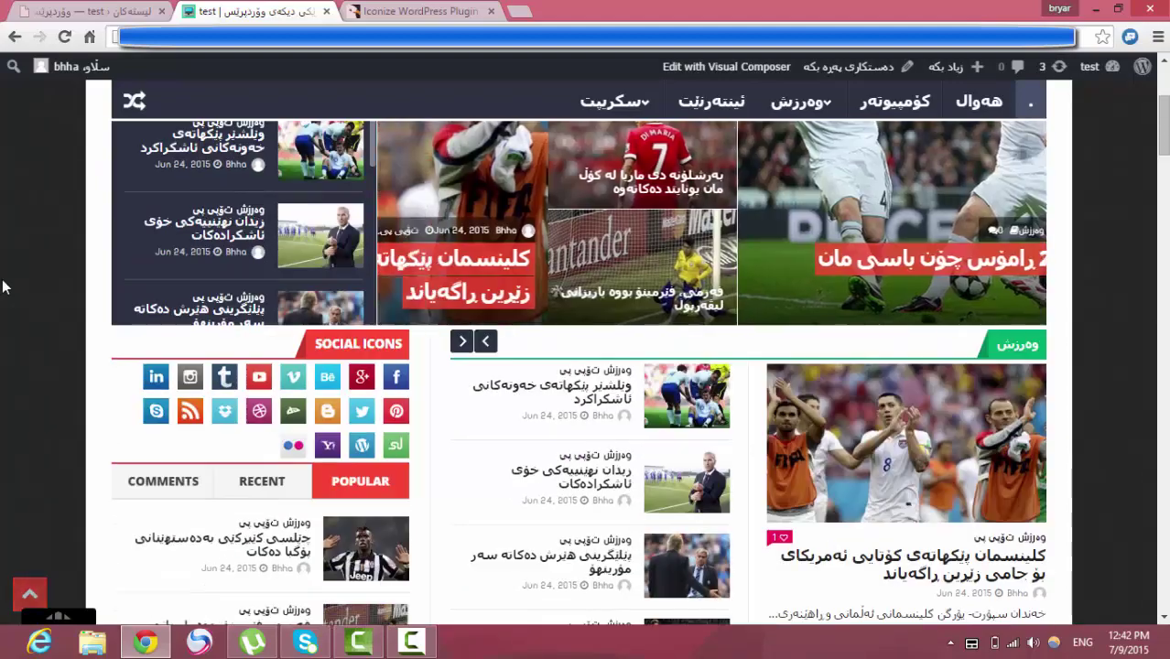
scroll(5, 286, "up", 3)
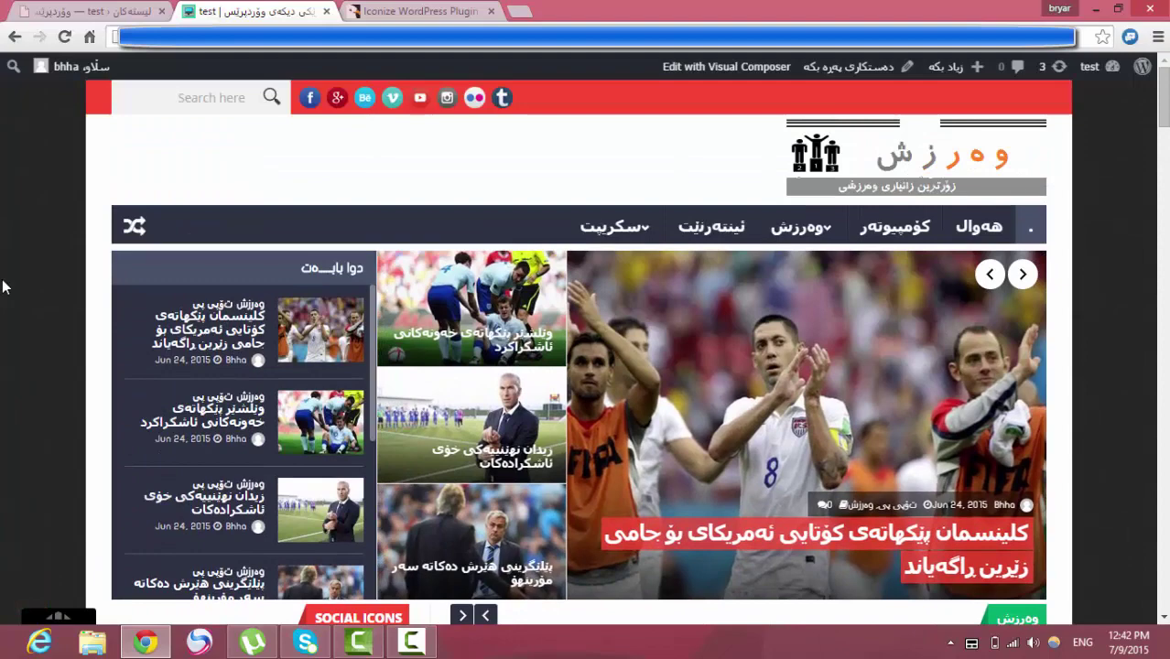
Expand the کۆمپیوتەر item in the main menu's structure and open its menu item icon picker.
left_click(96, 16)
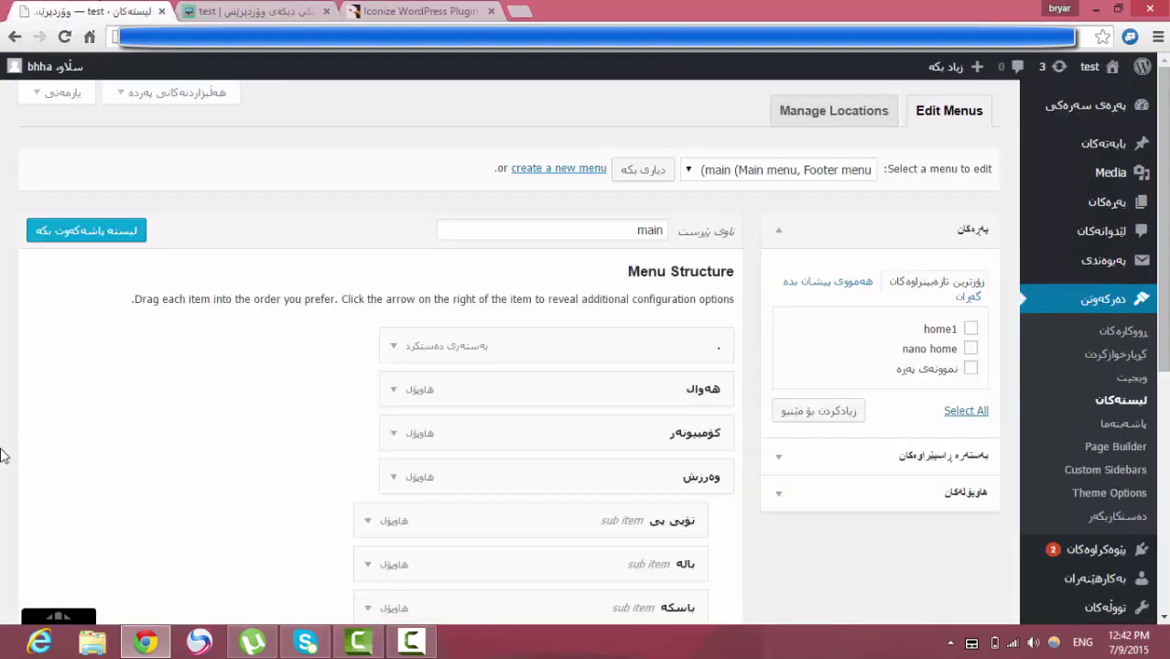
scroll(2, 453, "down", 3)
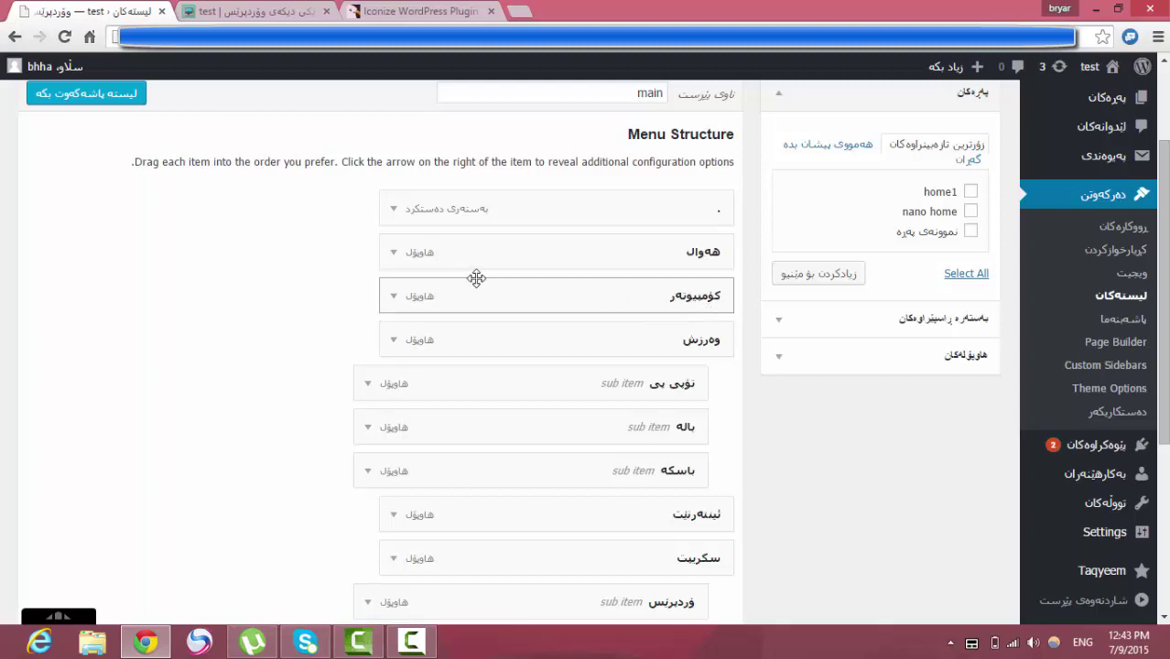
left_click(394, 297)
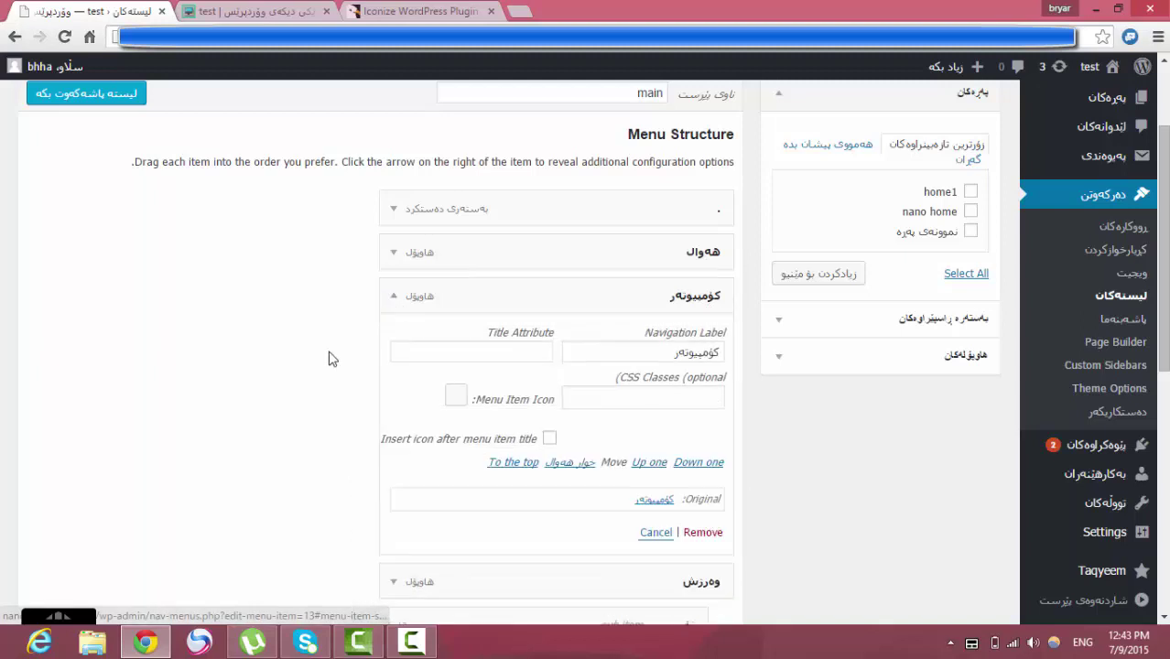
scroll(331, 359, "down", 1)
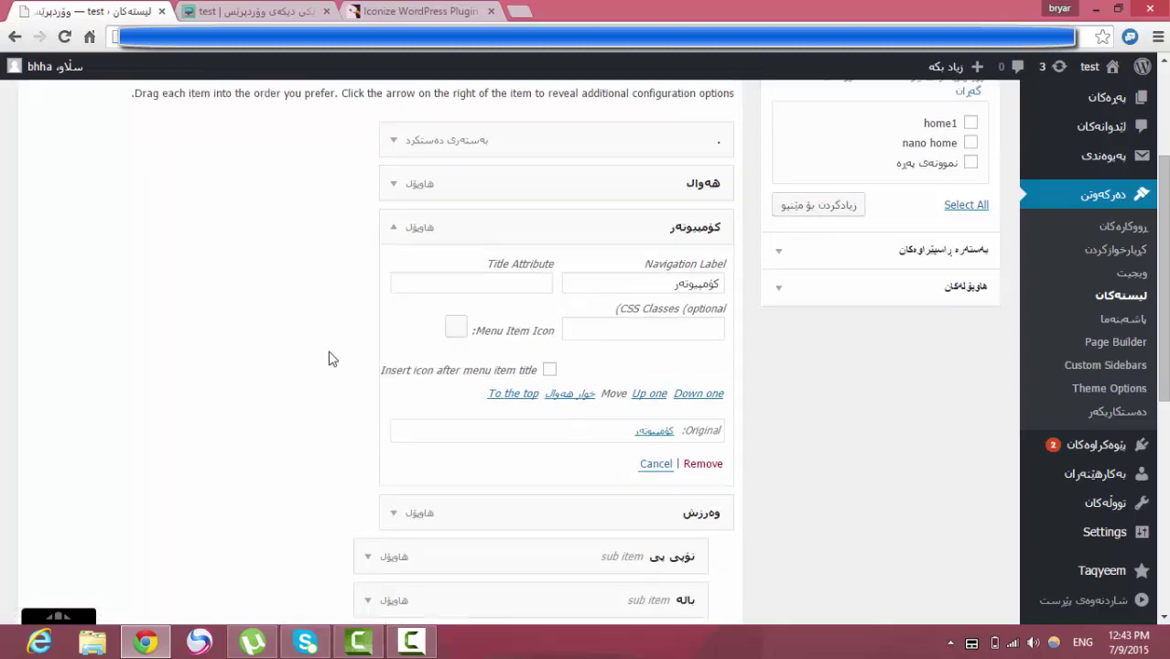
left_click(456, 329)
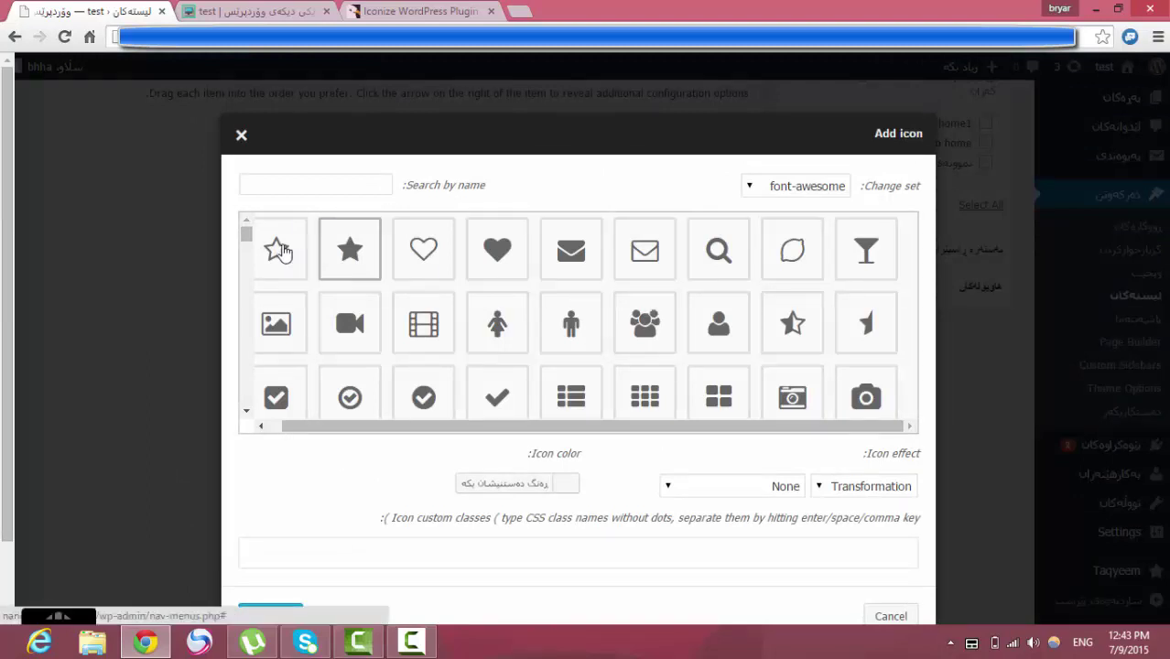
Browse the font-iconic and font-zocial icon sets for the menu item, and return to the font-awesome set.
mouse_move(245, 238)
left_mouse_down()
mouse_move(246, 400)
mouse_move(246, 234)
left_mouse_up()
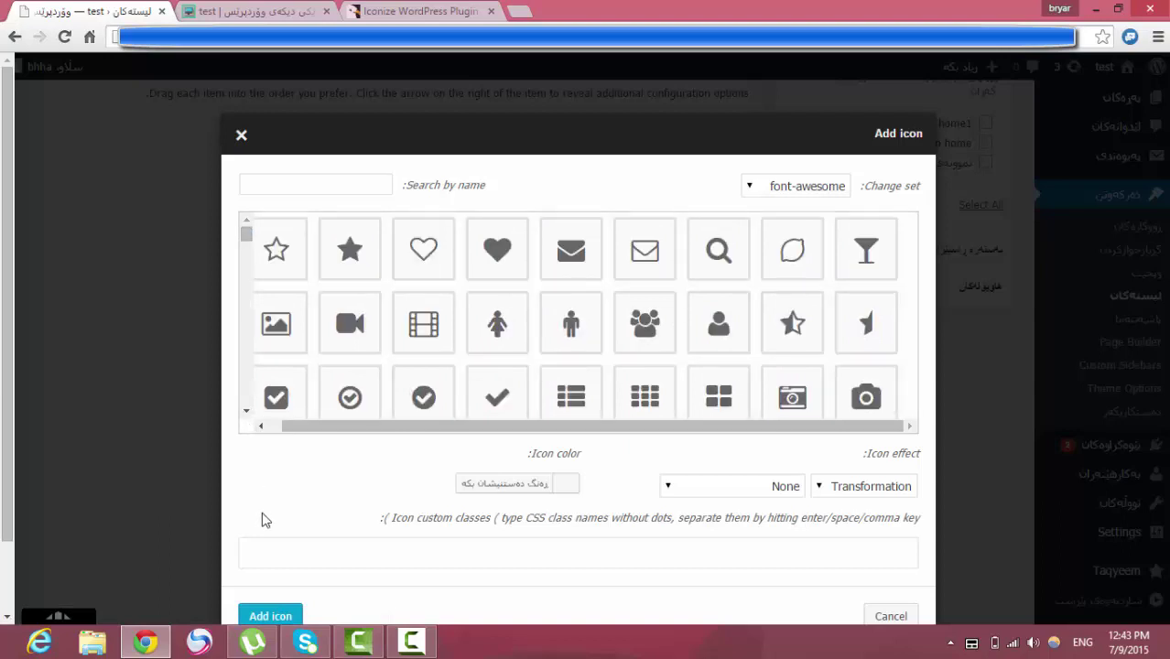
left_click(776, 190)
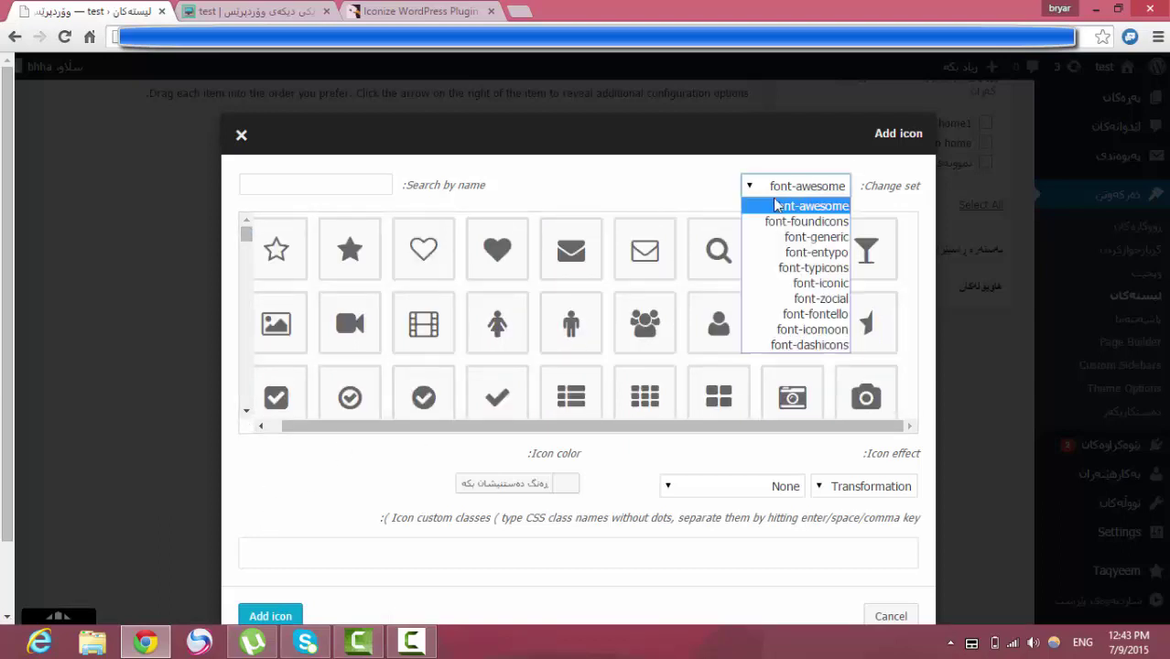
left_click(812, 286)
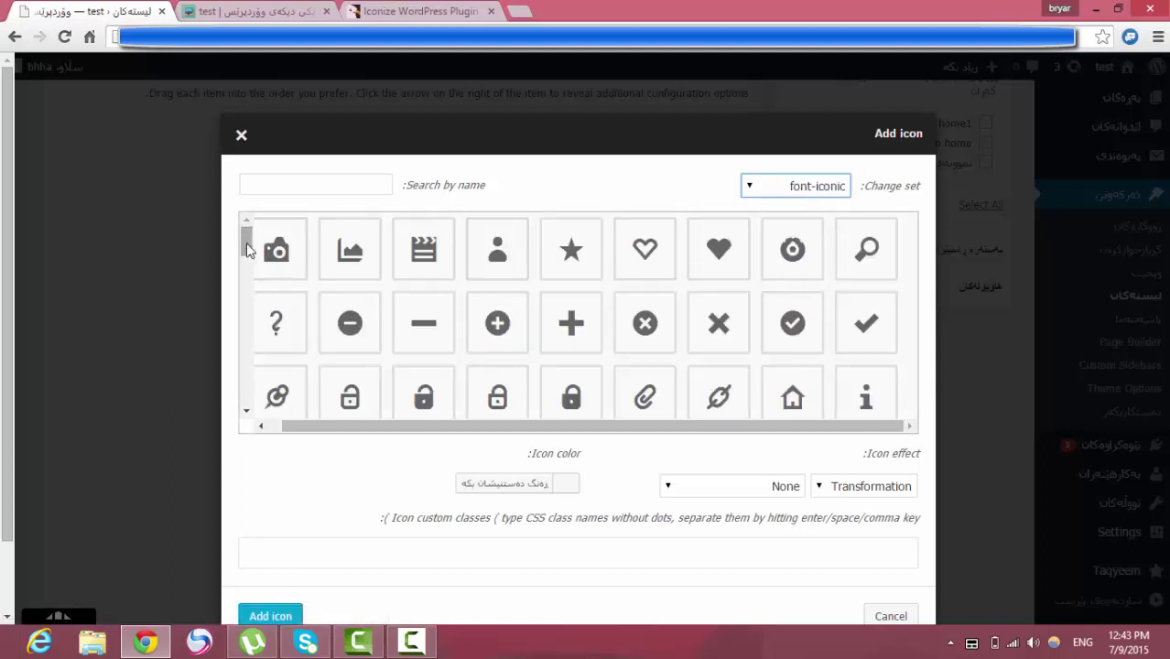
left_click_drag(248, 245, 246, 409)
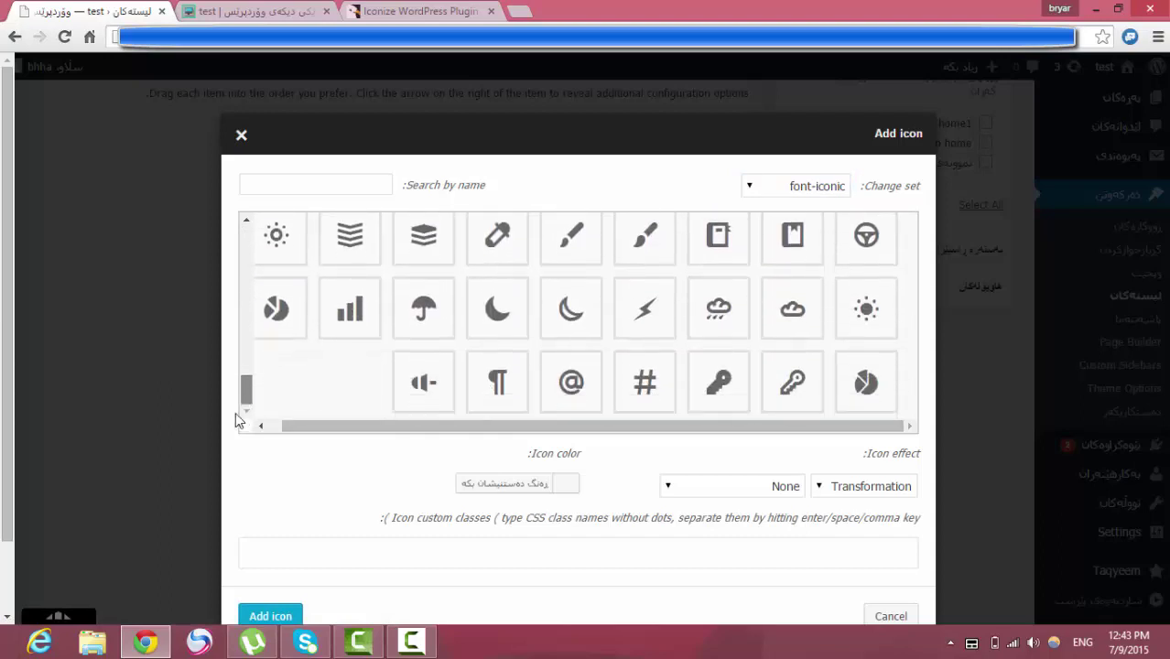
left_click(804, 187)
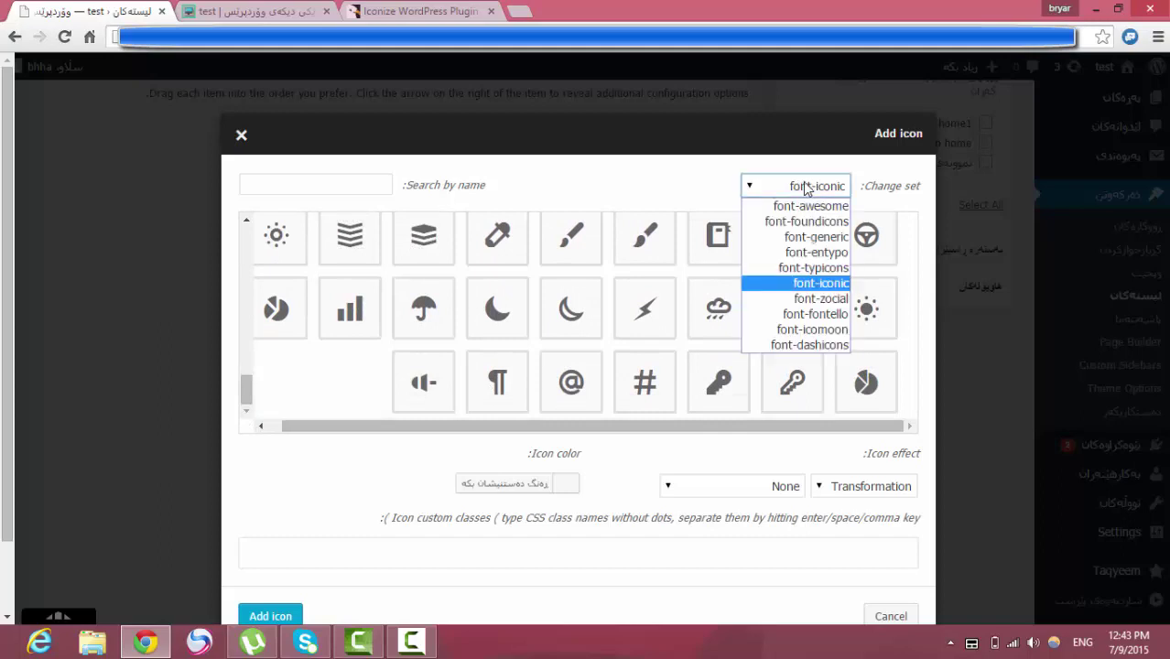
left_click(821, 300)
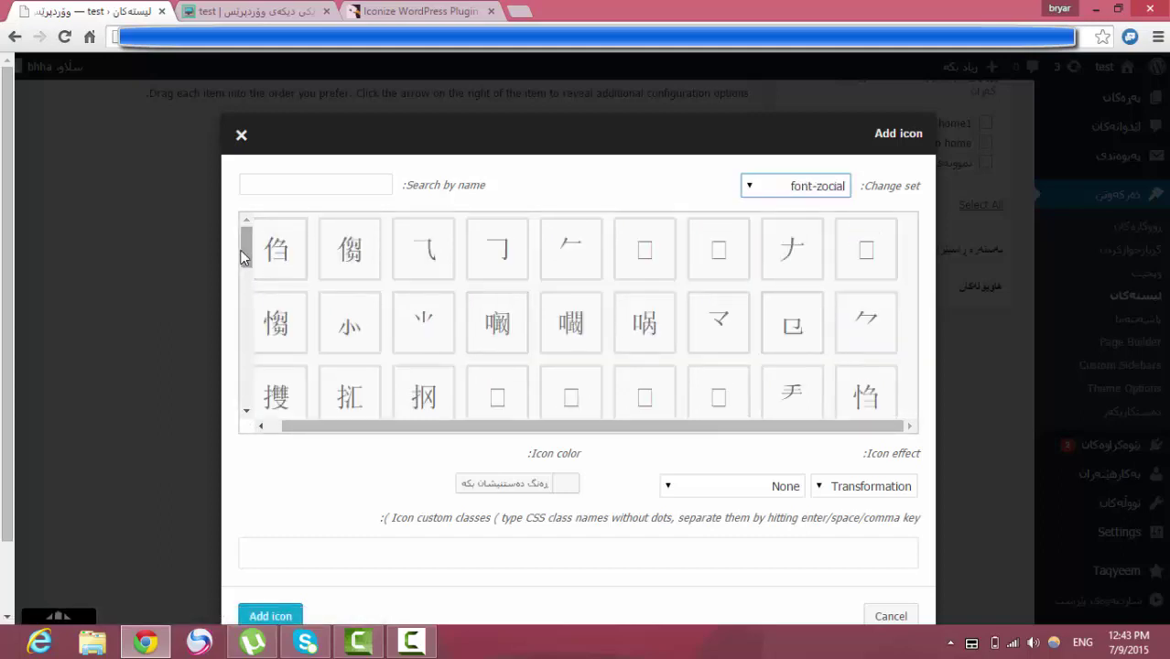
mouse_move(246, 248)
left_mouse_down()
mouse_move(249, 308)
mouse_move(239, 253)
left_mouse_up()
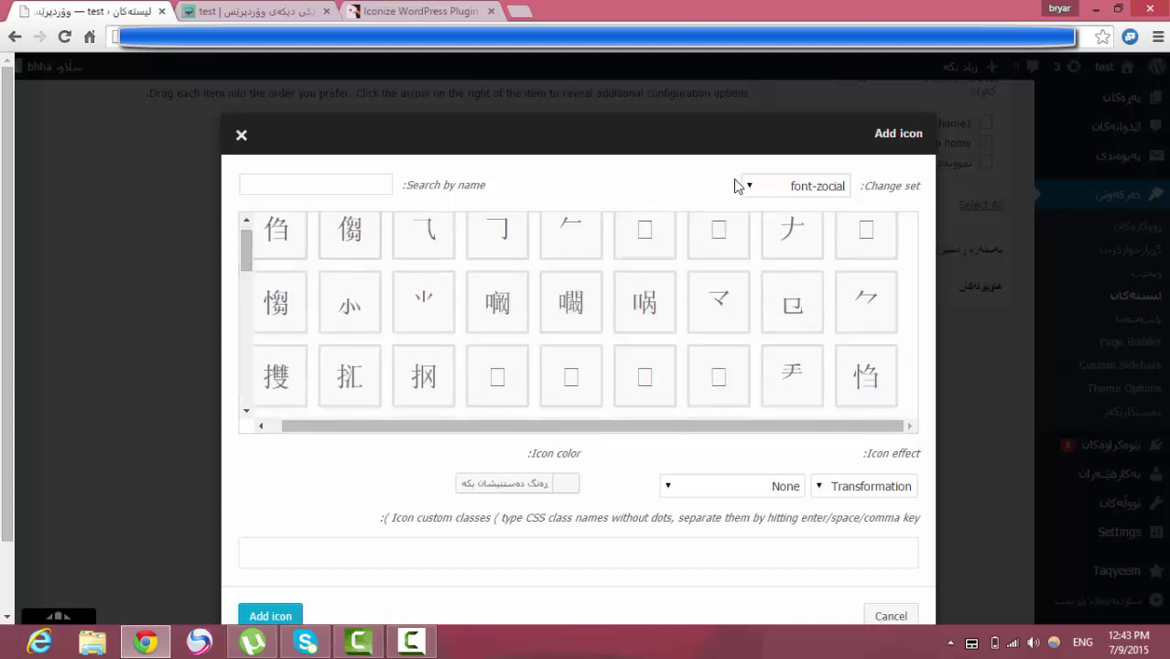
left_click(789, 188)
left_click(805, 205)
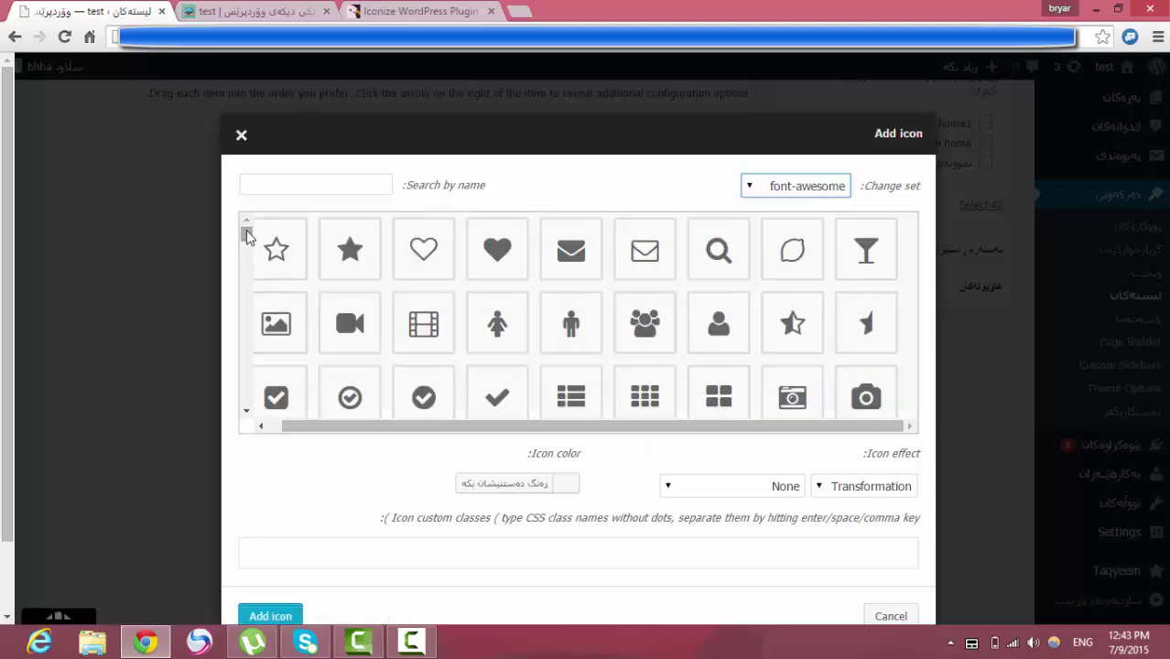
Search the icons by name for "p" and select the desktop icon from the font-dashicons set.
left_click_drag(248, 236, 244, 326)
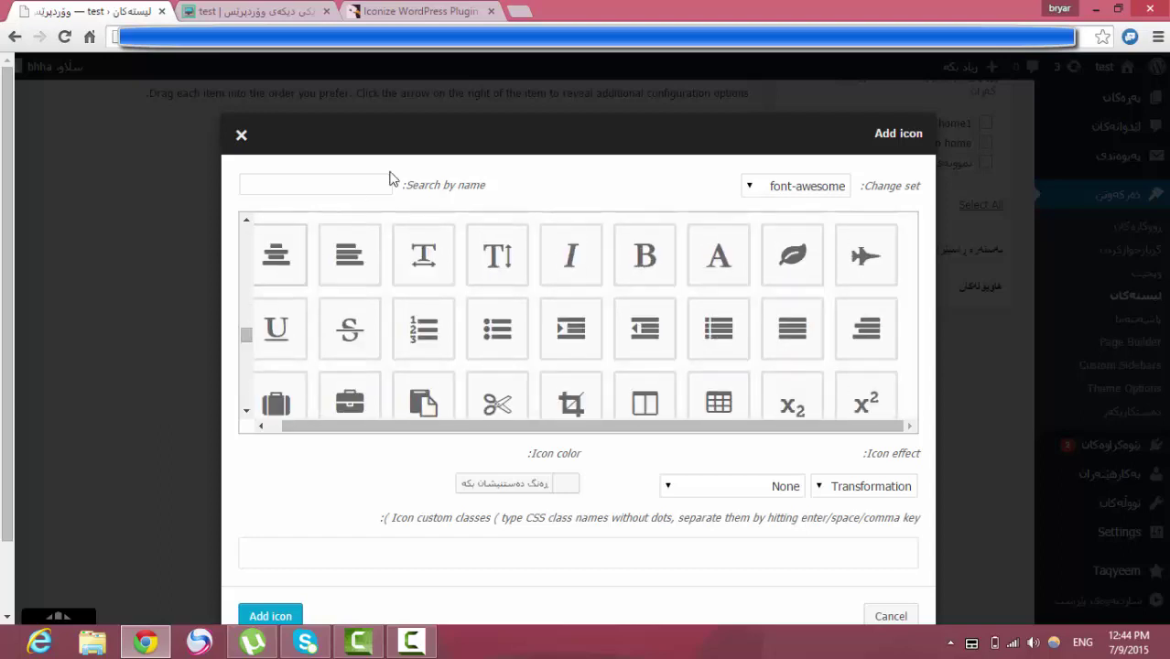
left_click(332, 186)
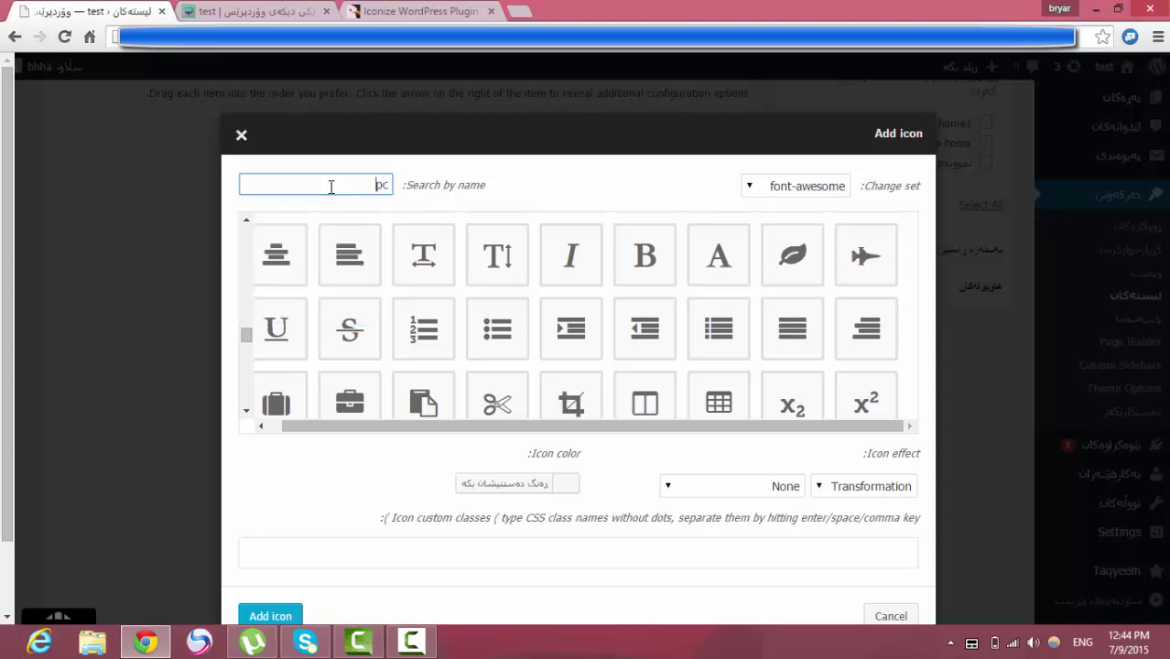
key("BackSpace")
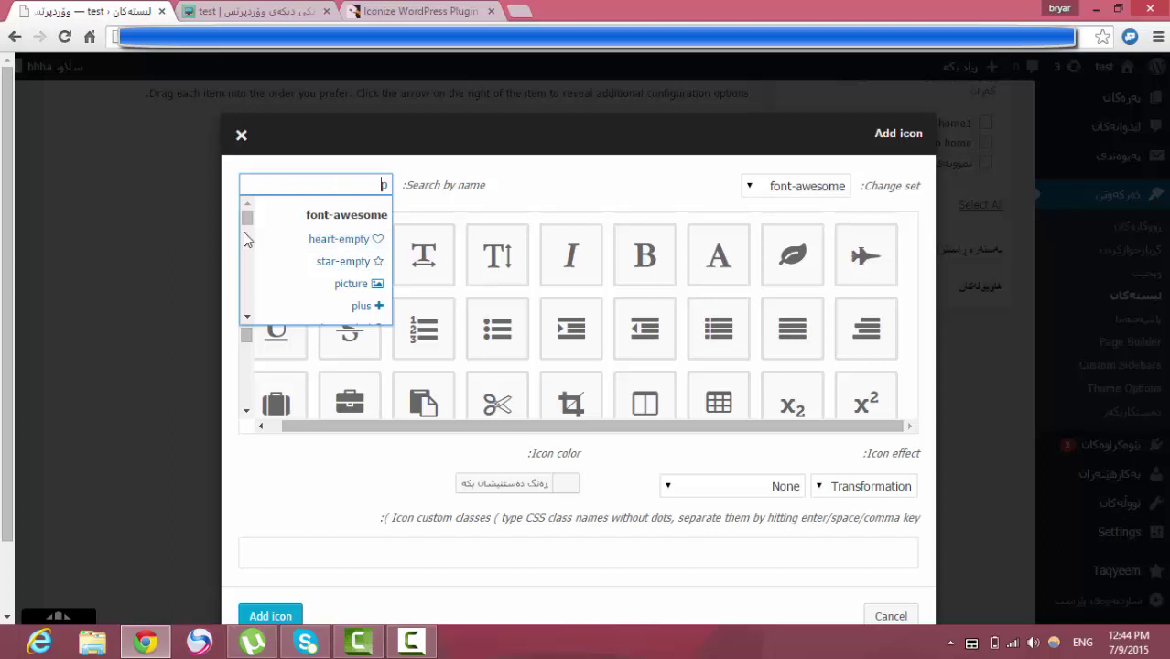
left_click_drag(245, 218, 253, 318)
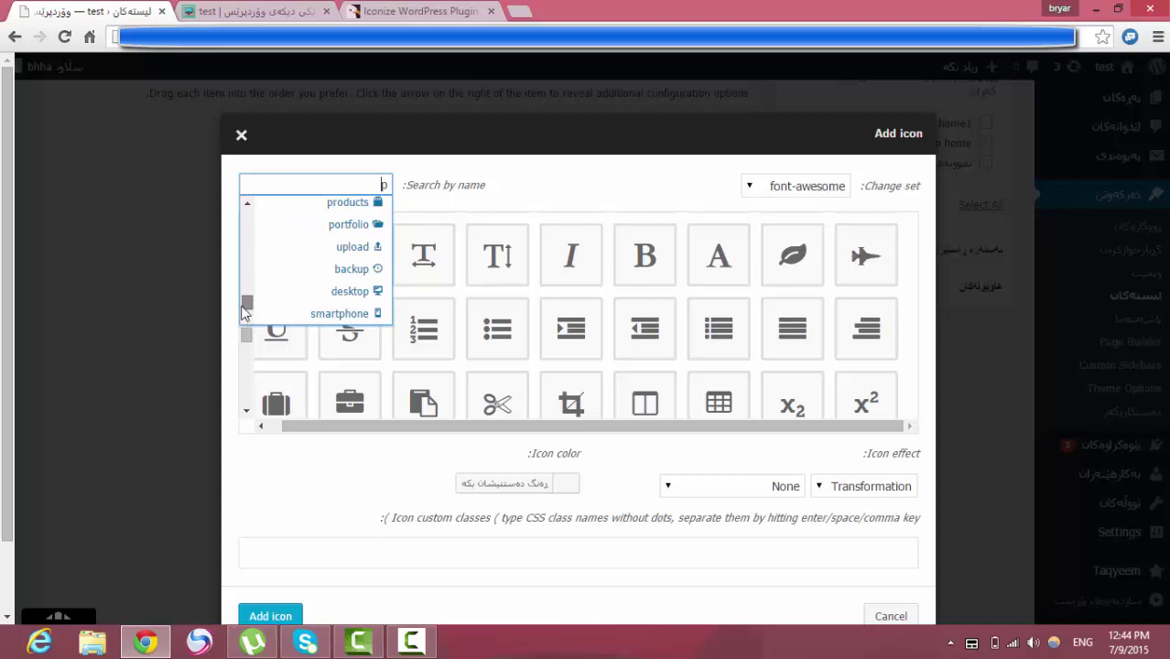
left_click(362, 293)
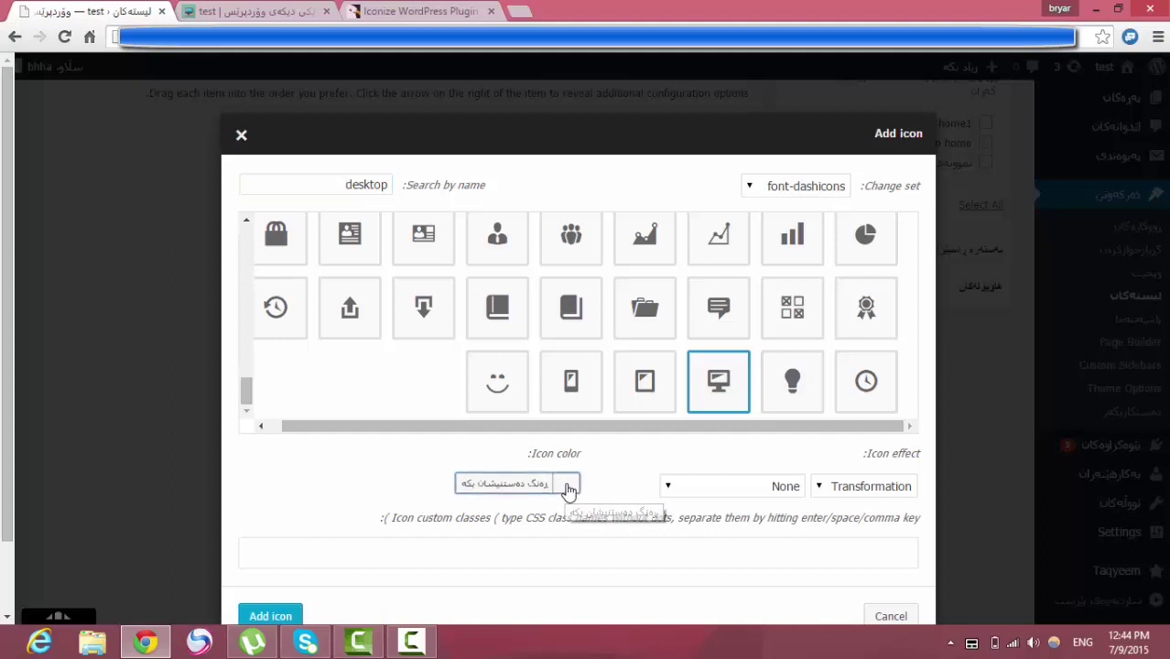
Set the desktop icon's color to the red preset, #dd3333.
left_click(568, 490)
left_click(288, 494)
scroll(288, 494, "down", 2)
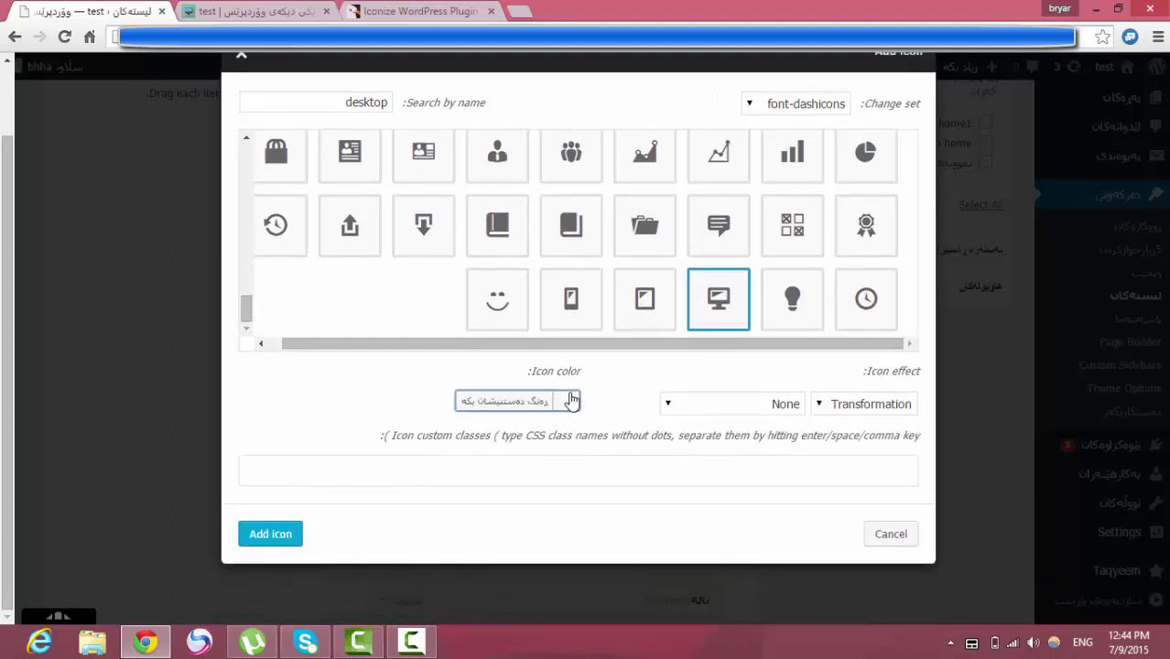
left_click(567, 403)
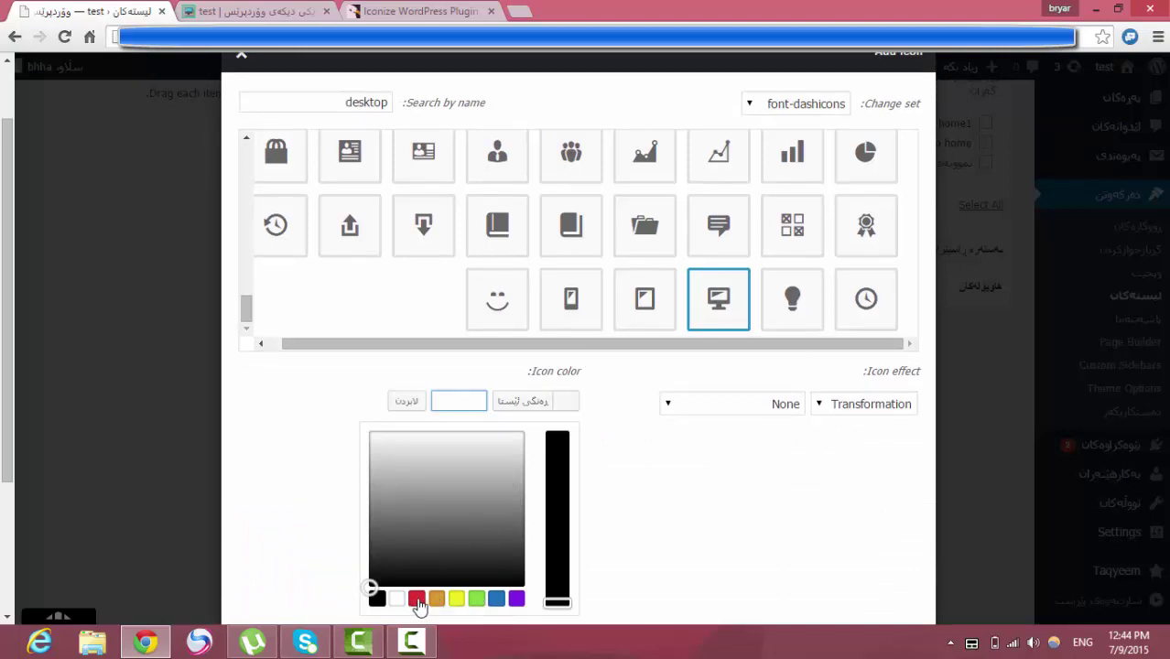
left_click(417, 600)
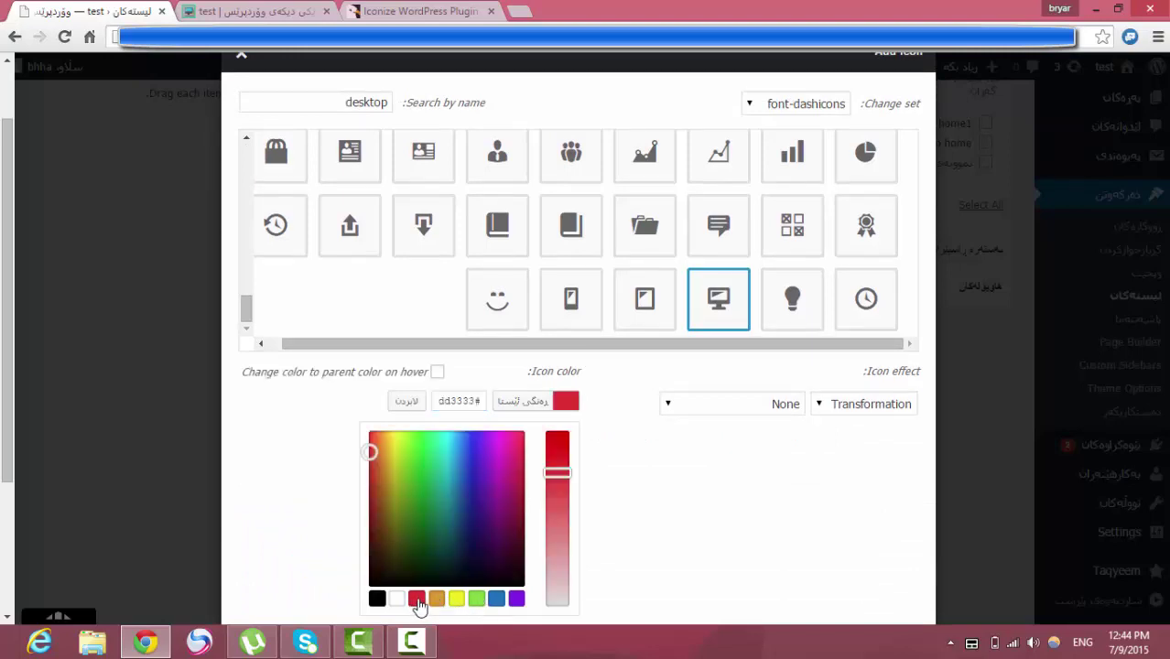
left_click(624, 514)
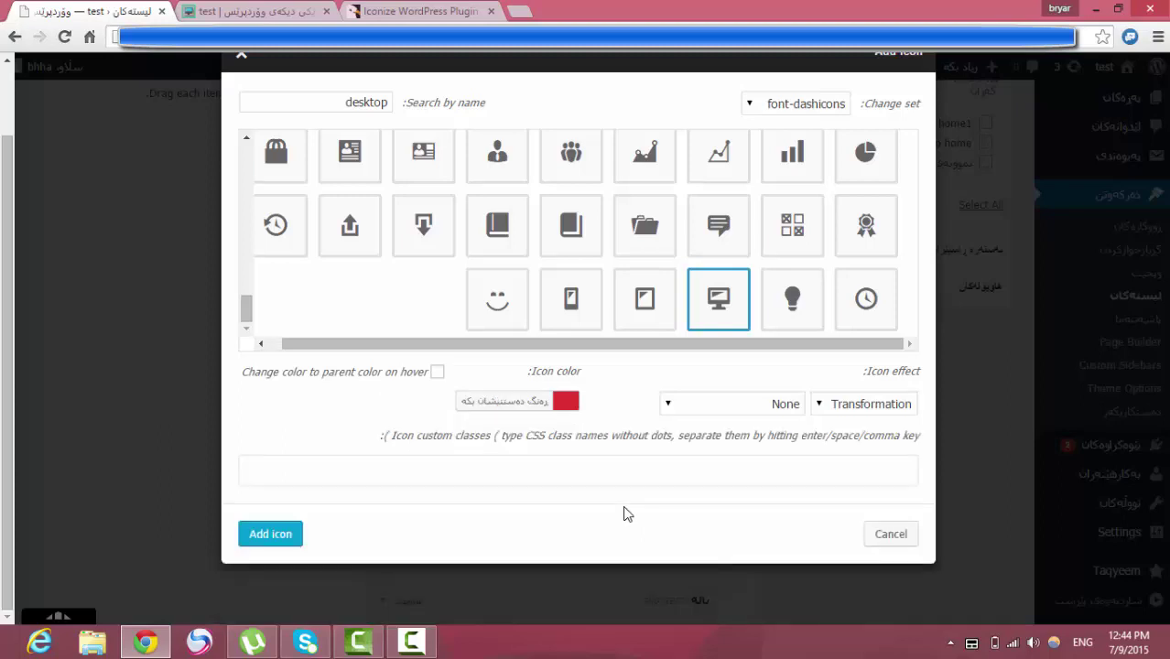
Give the icon the Rotate 180 hover effect and add it to the کۆمپیوتەر menu item.
left_click(864, 405)
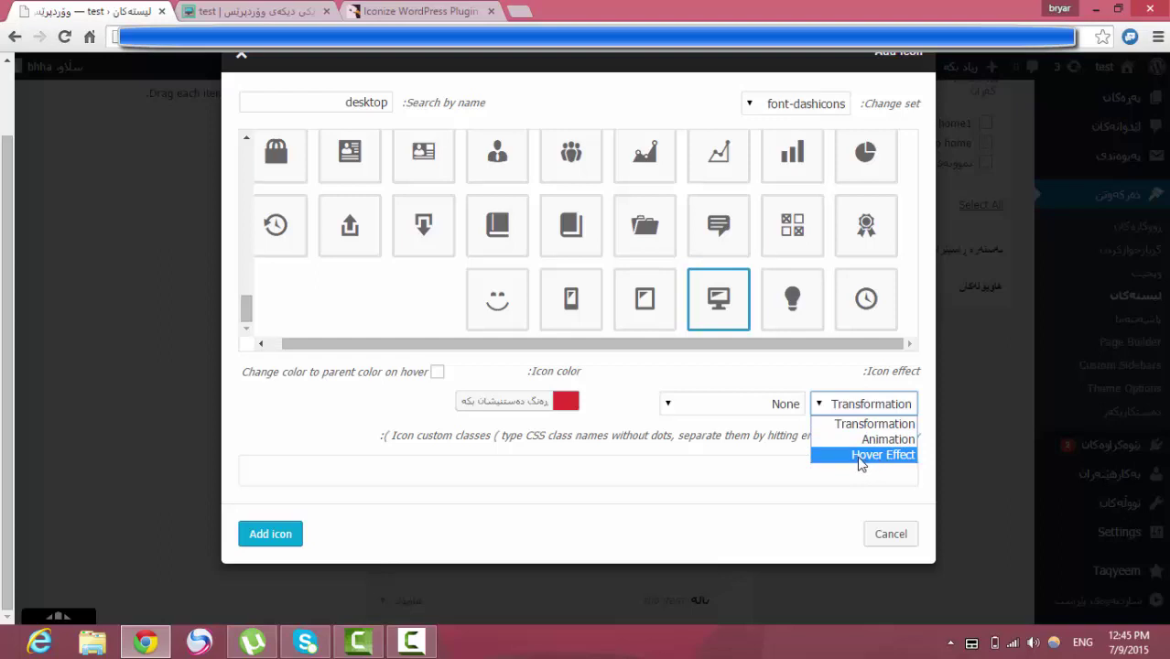
left_click(861, 455)
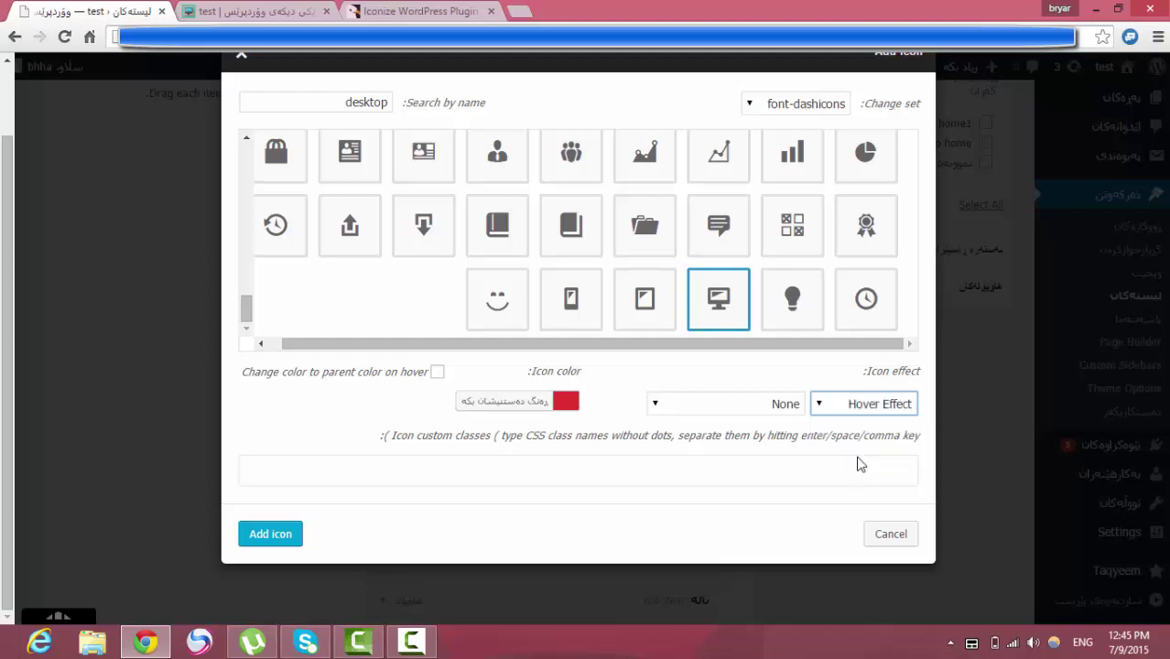
left_click(667, 408)
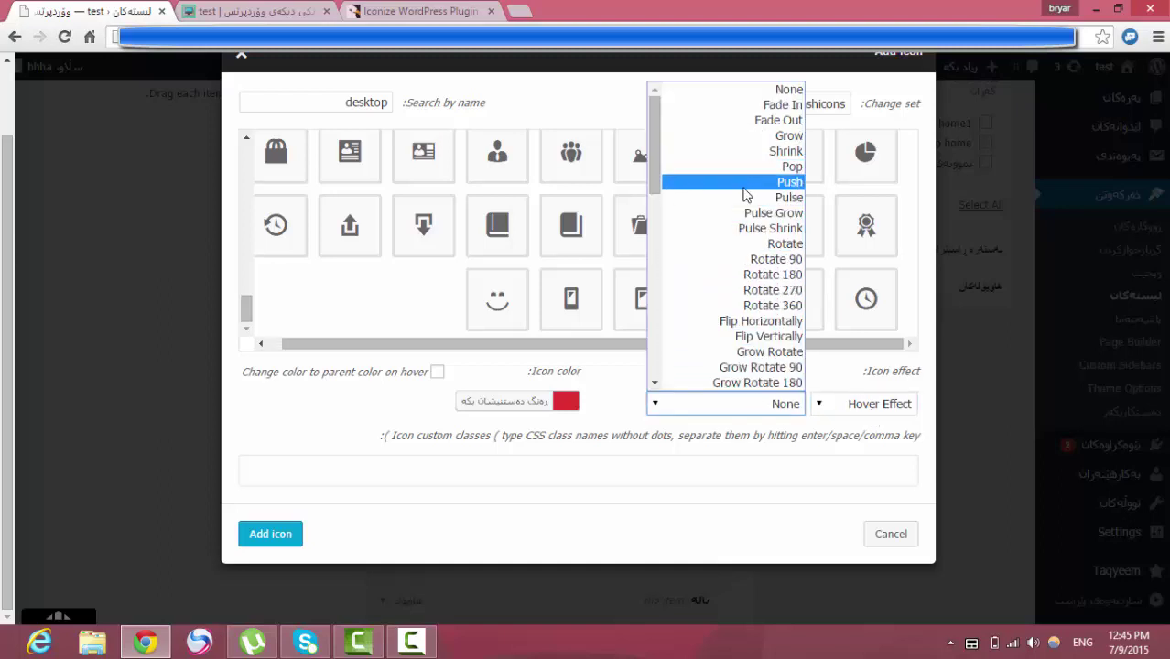
left_click(771, 275)
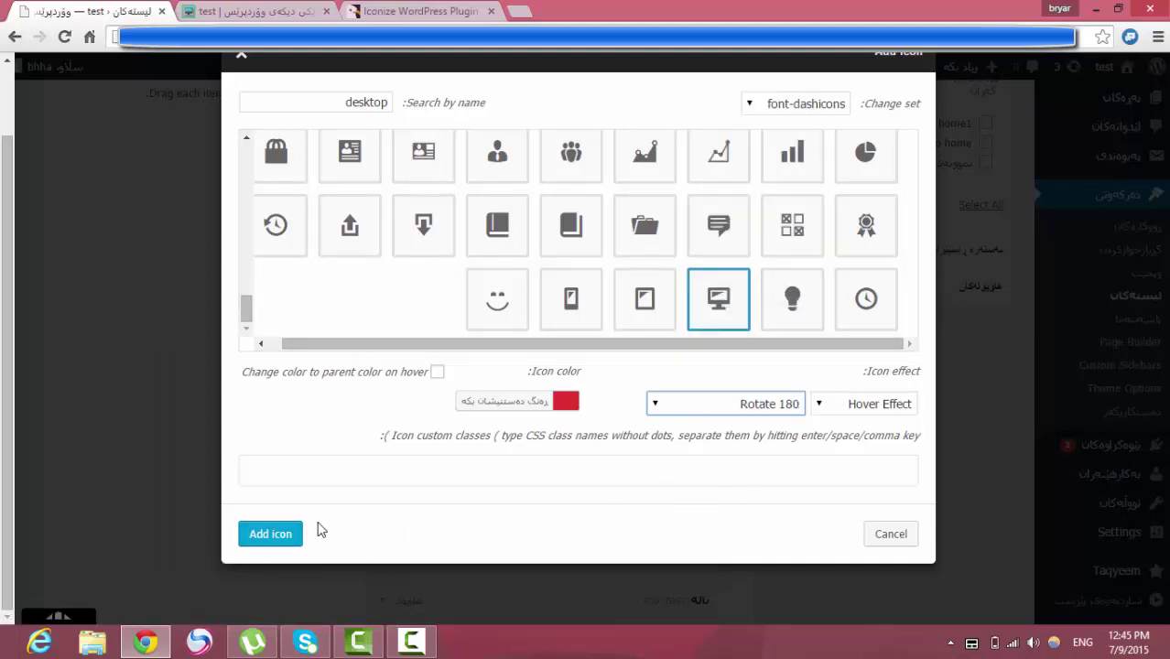
left_click(269, 536)
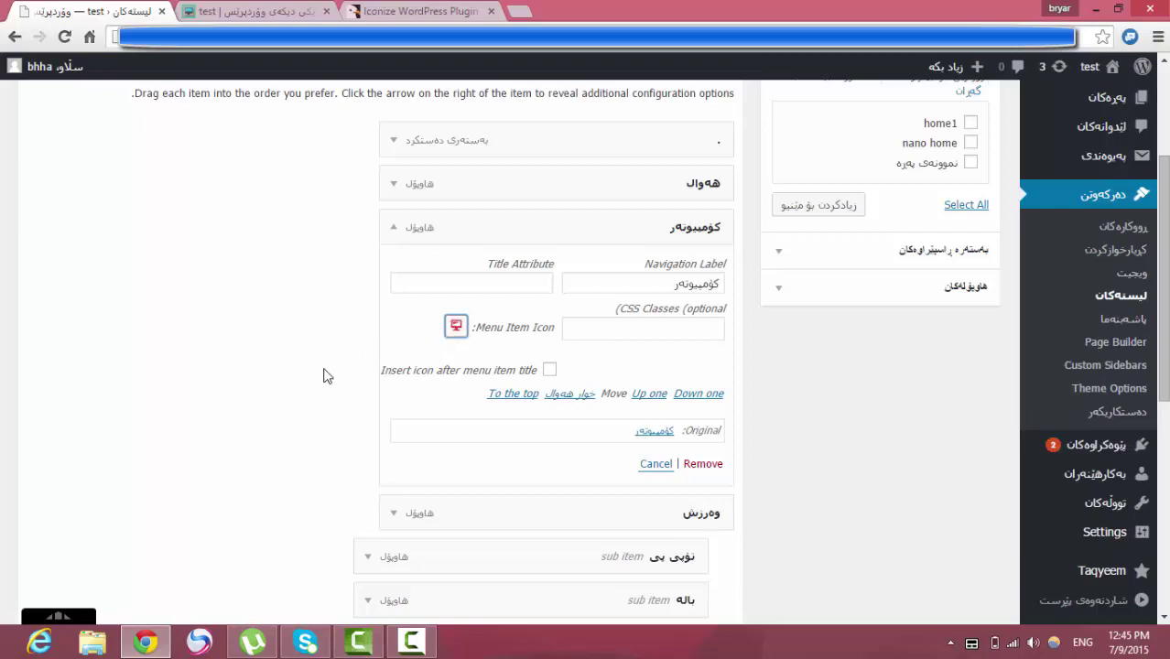
Change the menu item icon's hover effect to Grow and update the icon.
left_click(456, 327)
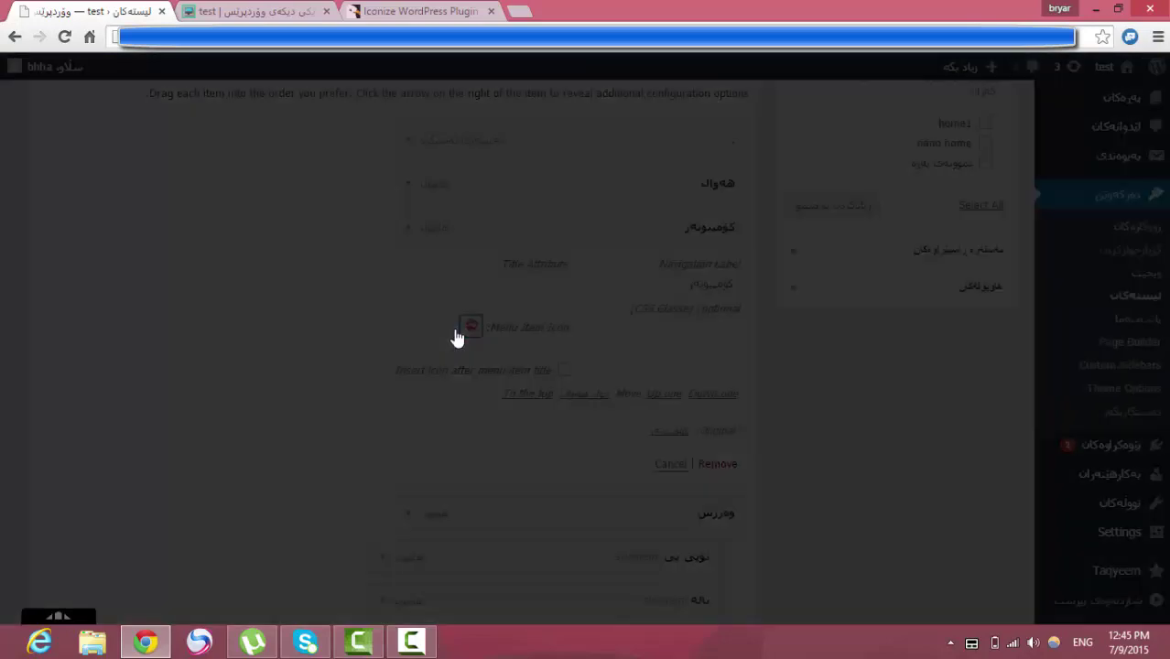
left_click(759, 406)
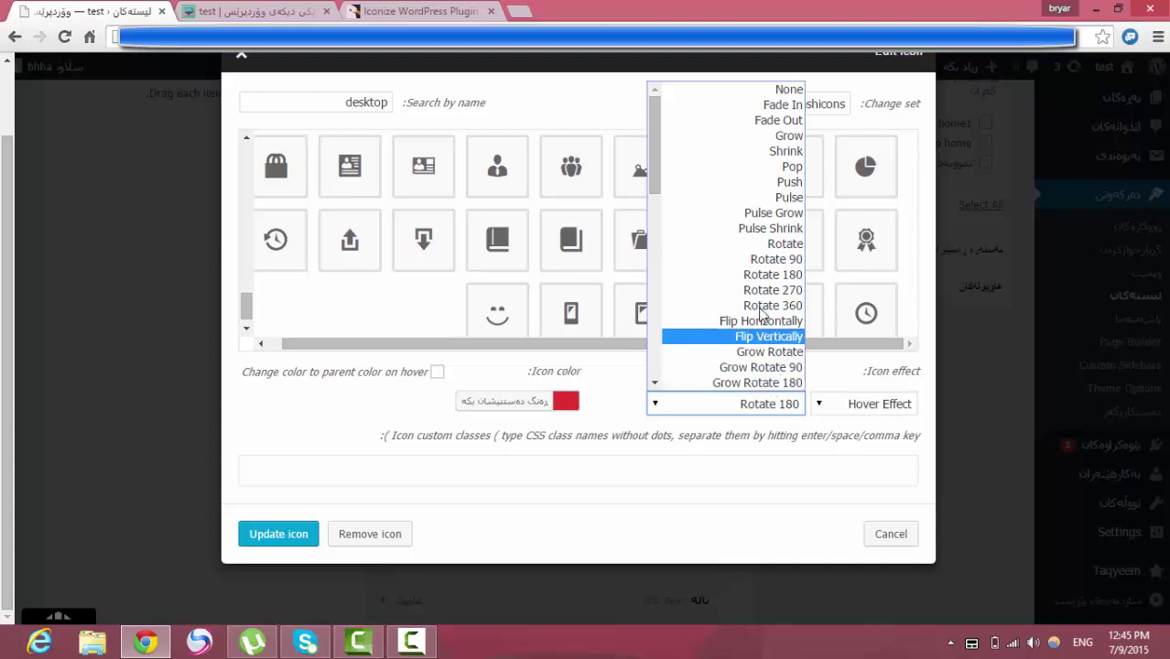
left_click(779, 139)
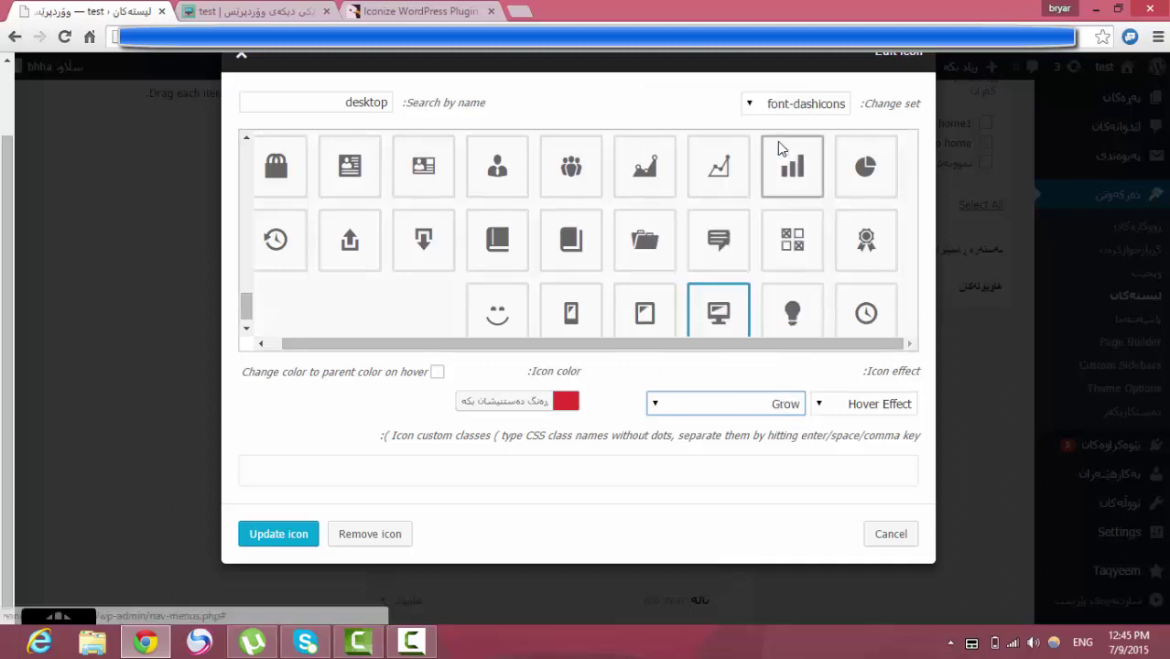
left_click(283, 538)
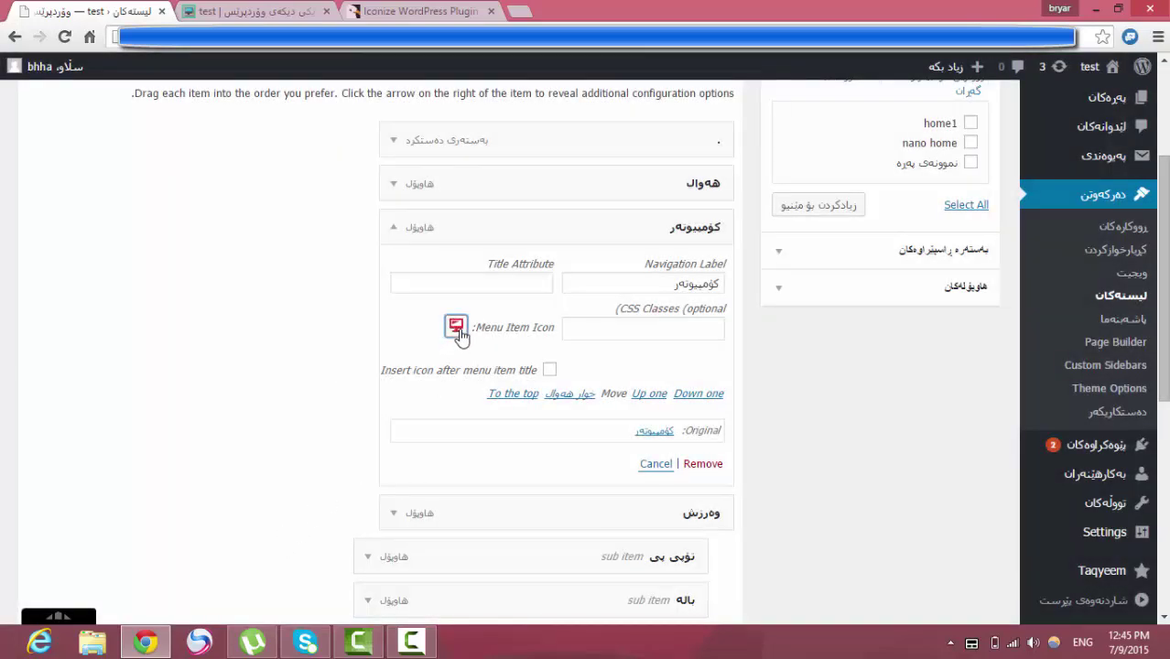
Switch the menu item icon's effect type to Animation with Spin Faster, and update the icon.
left_click(457, 328)
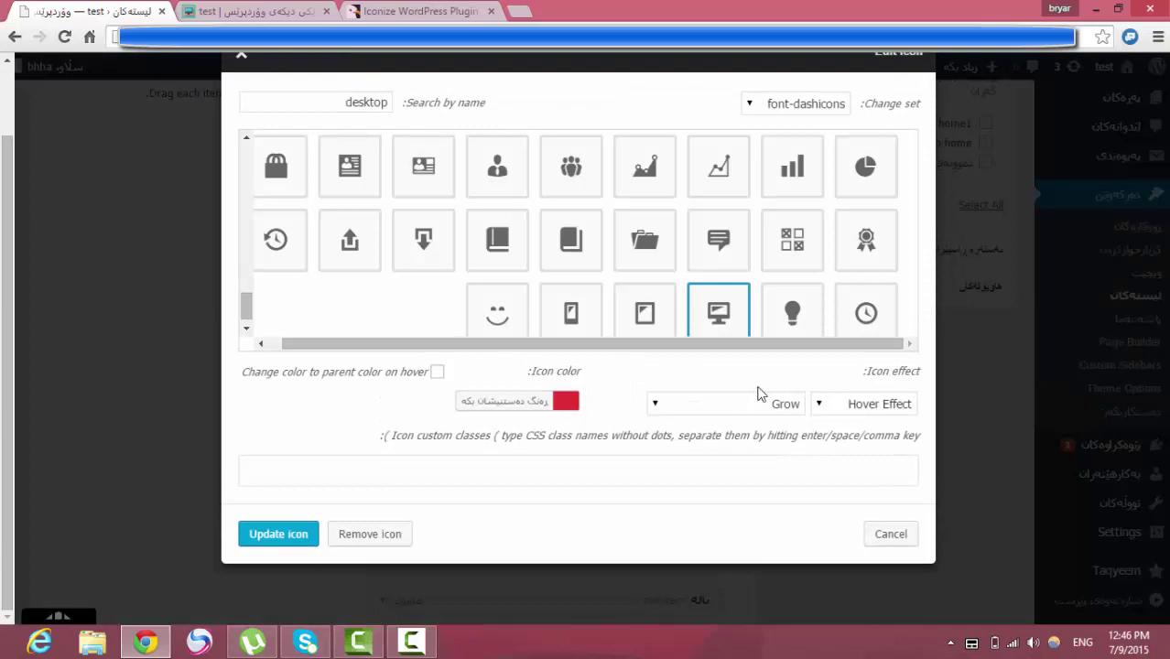
left_click(854, 407)
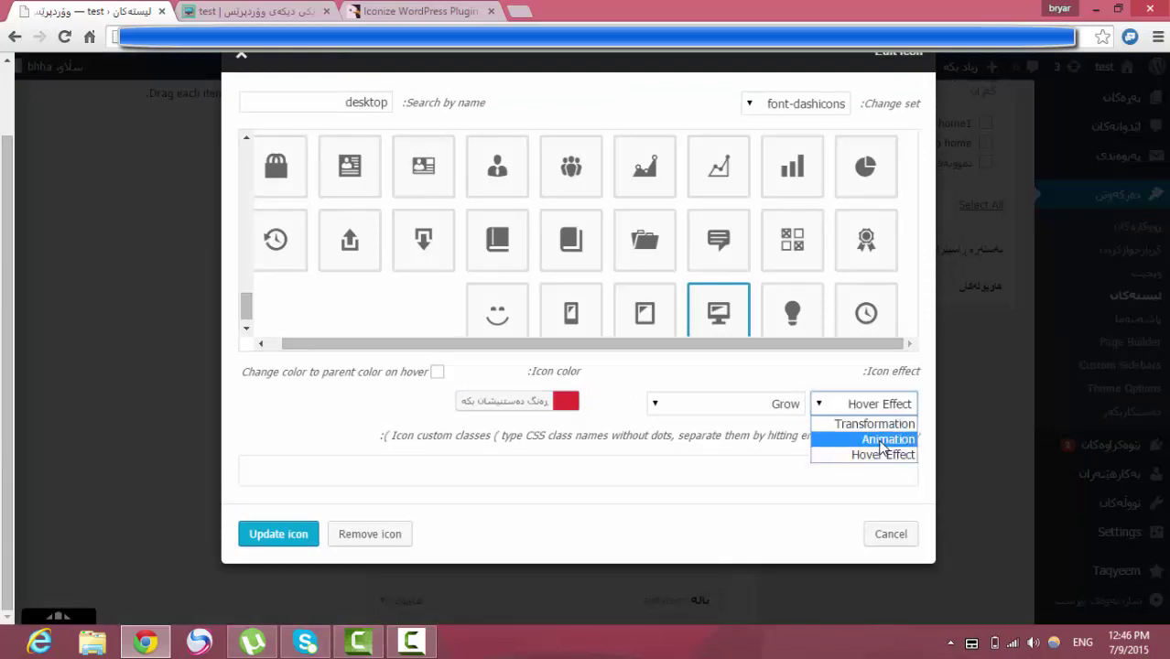
left_click(880, 440)
left_click(772, 414)
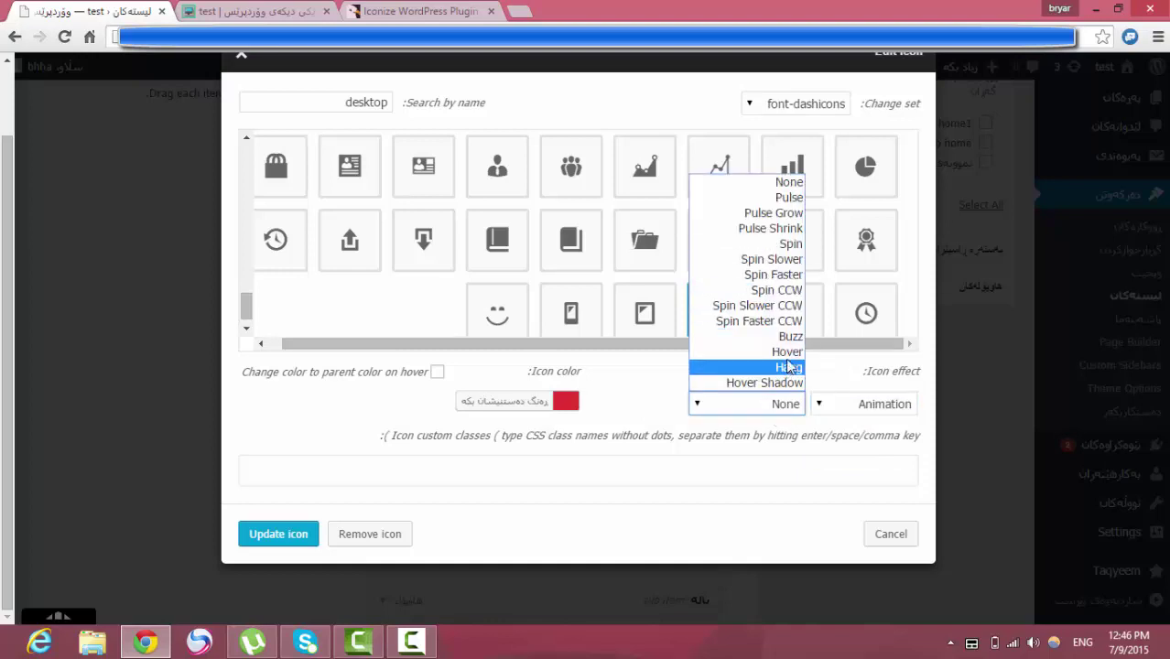
left_click(777, 275)
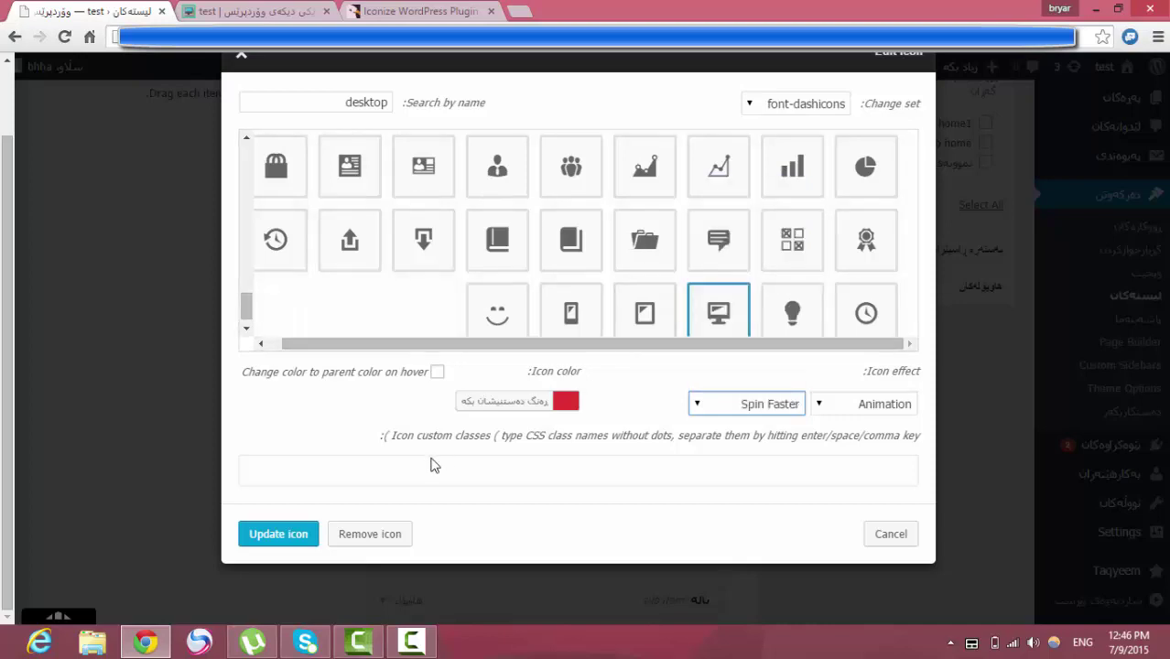
left_click(282, 536)
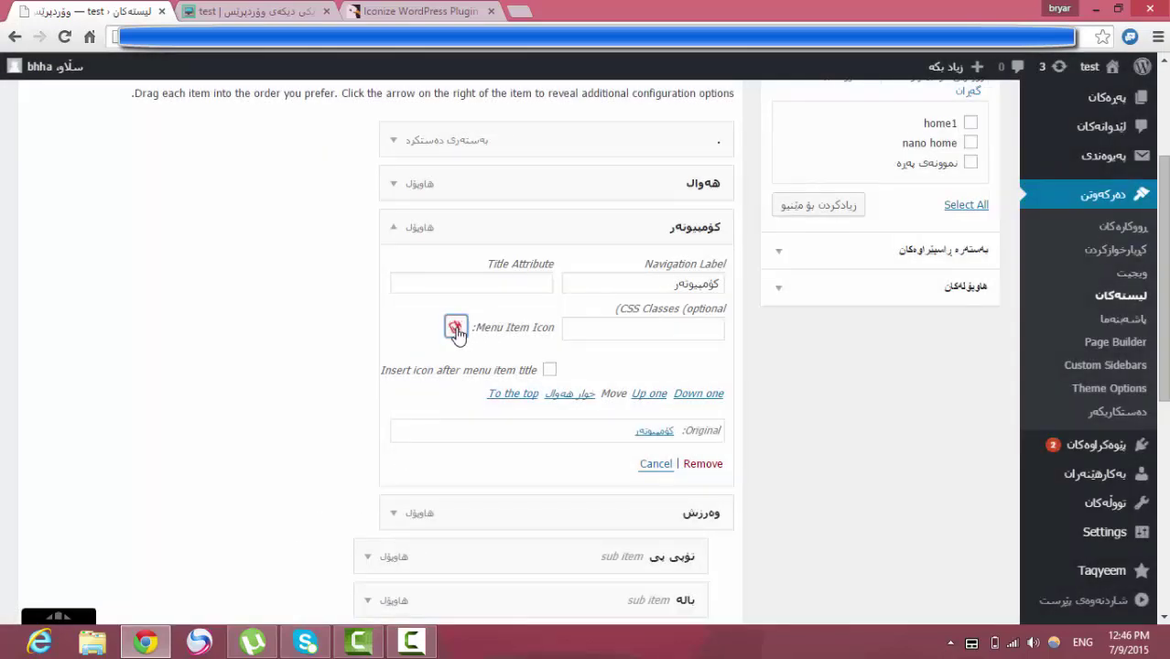
Change the menu item icon's animation to Hover Shadow and update the icon.
left_click(456, 327)
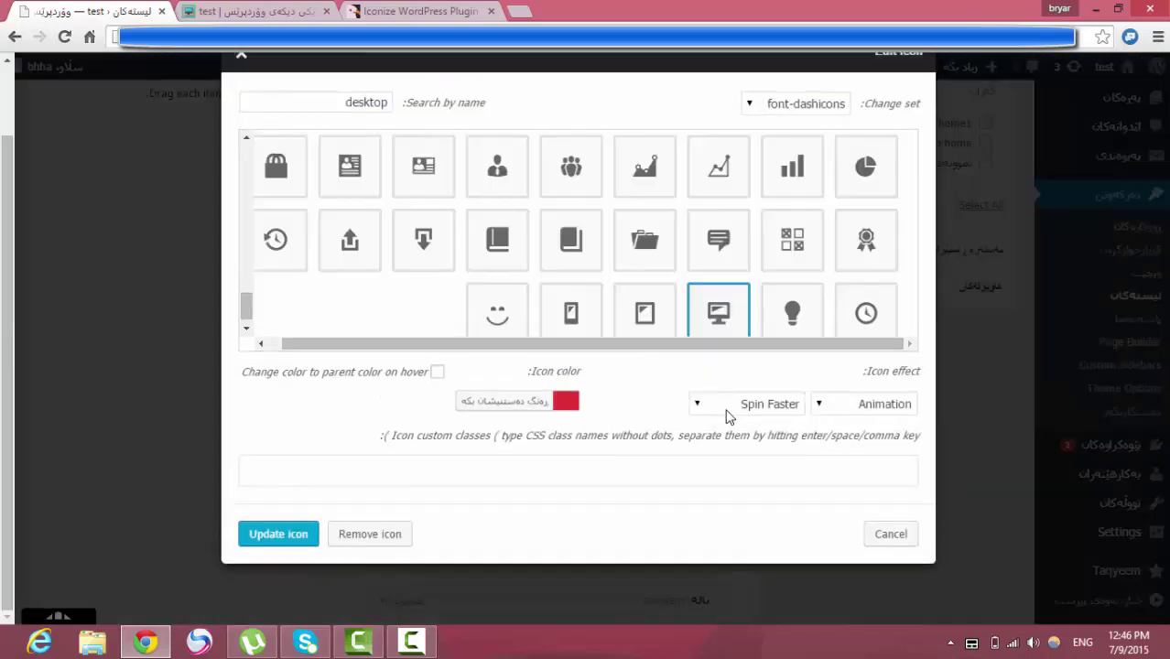
left_click(697, 404)
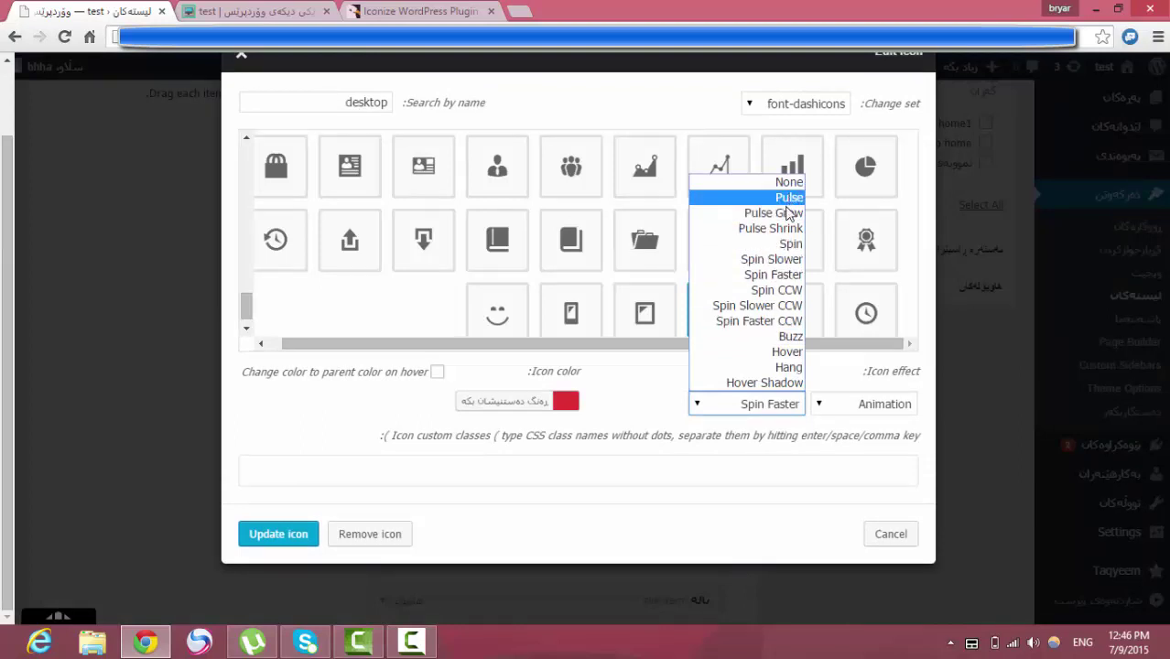
left_click(765, 384)
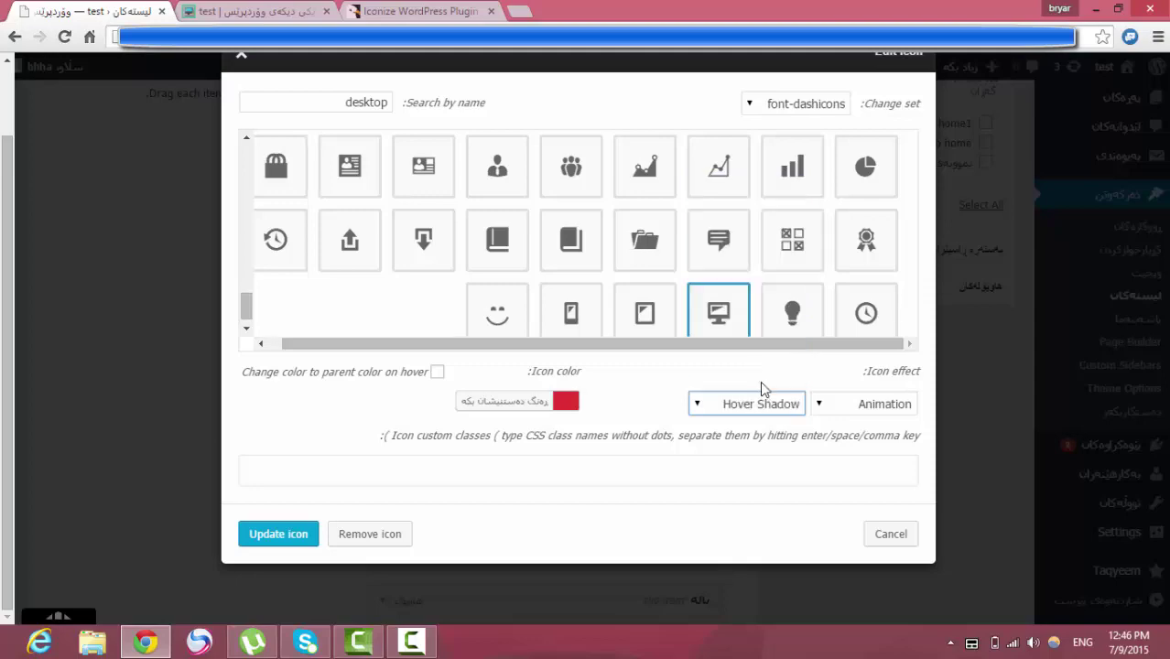
left_click(298, 539)
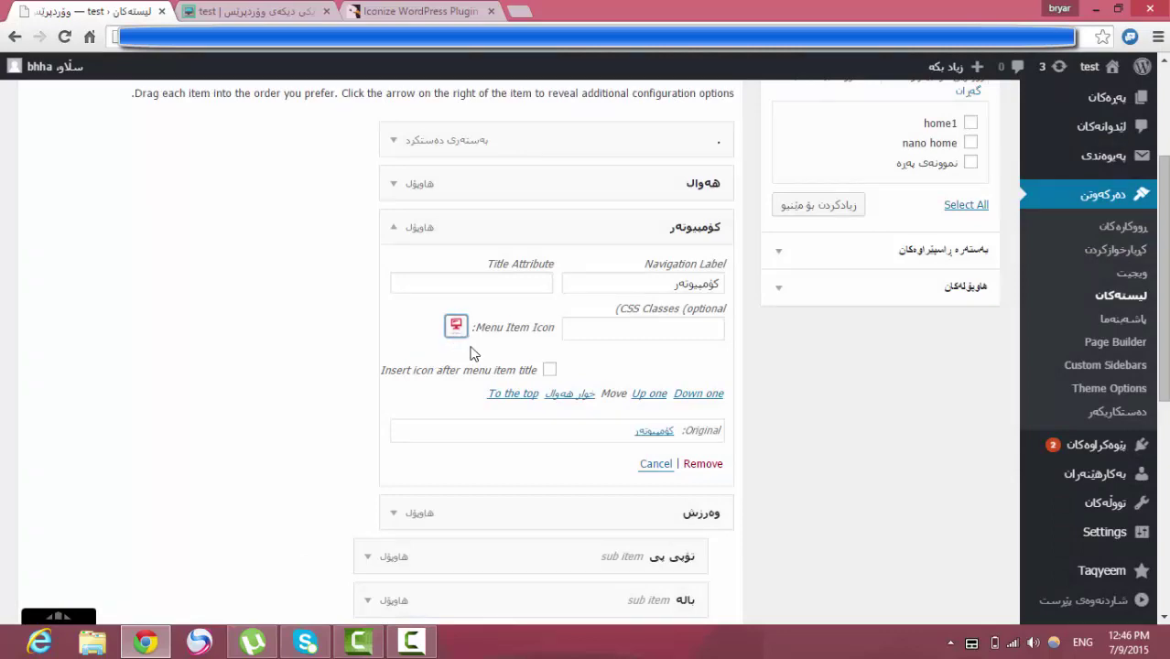
Set the menu item icon's animation back to Spin Faster and update the icon.
left_click(456, 326)
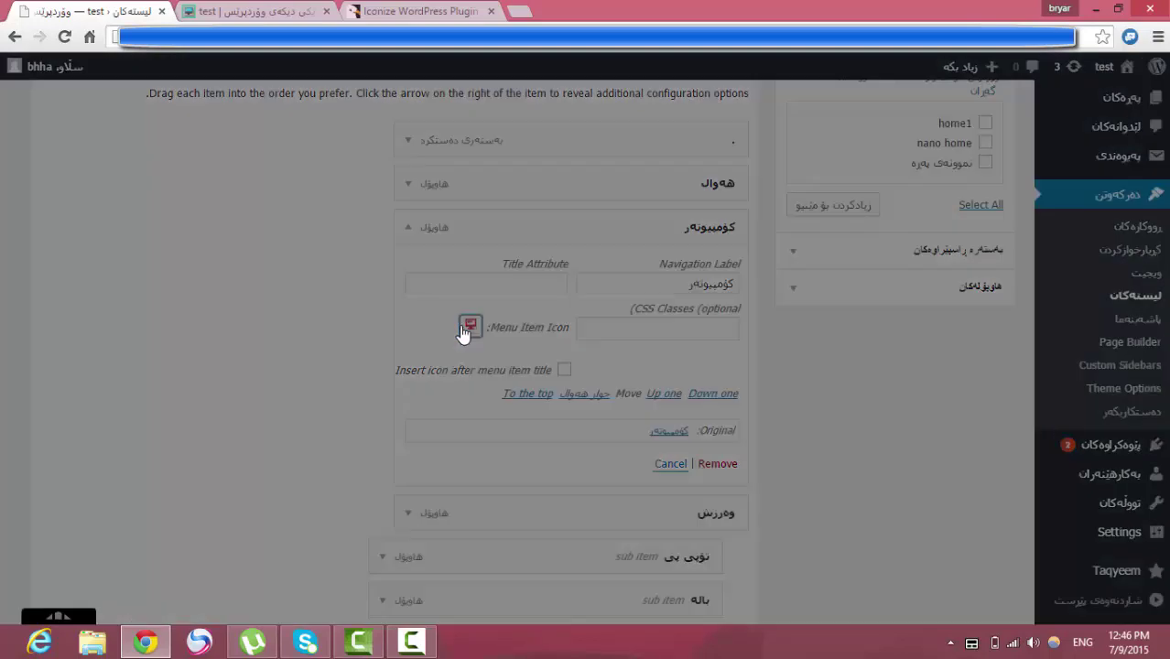
left_click(749, 411)
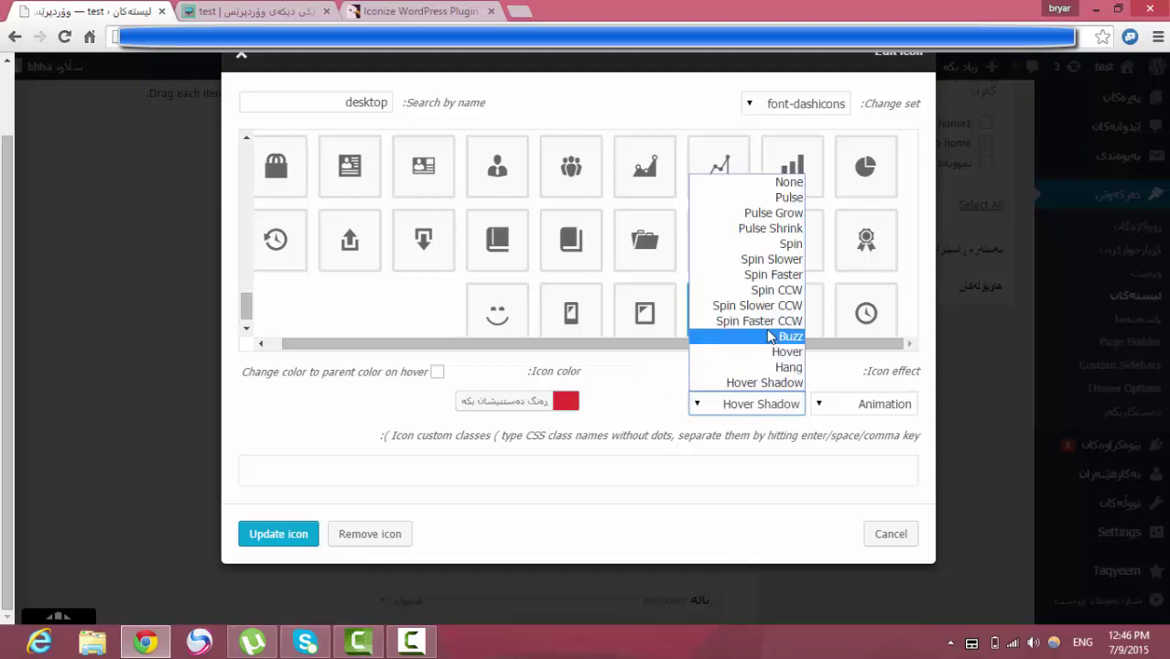
left_click(760, 276)
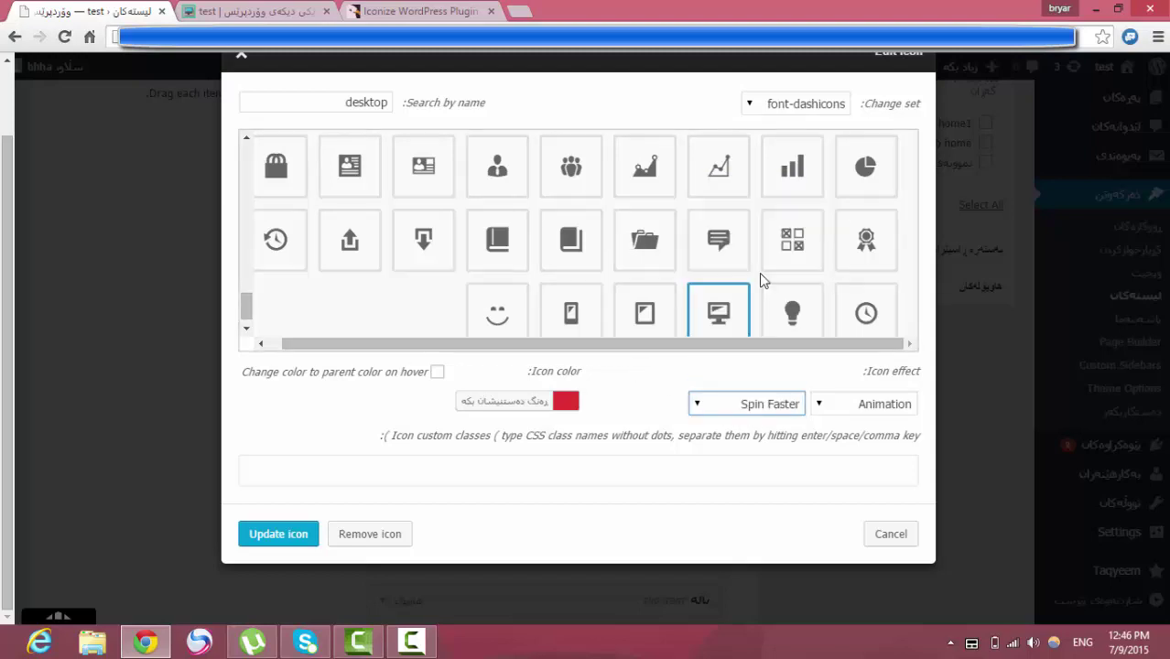
left_click(289, 535)
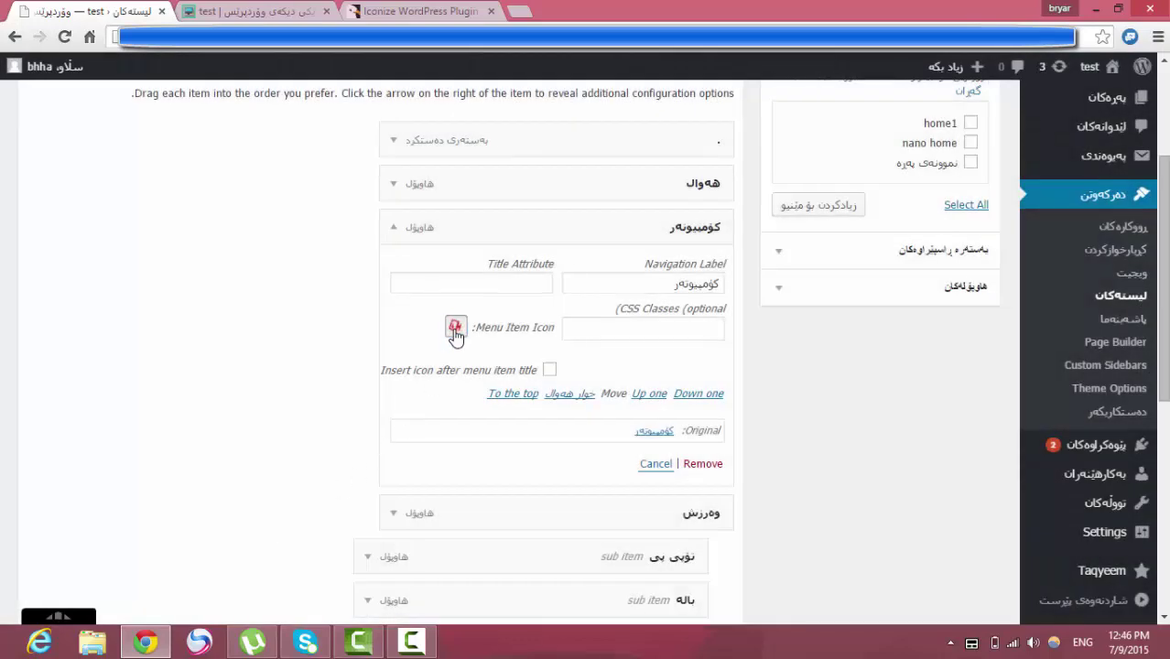
Change the menu item icon's animation to Pulse Grow and update the icon.
left_click(456, 332)
left_click(728, 408)
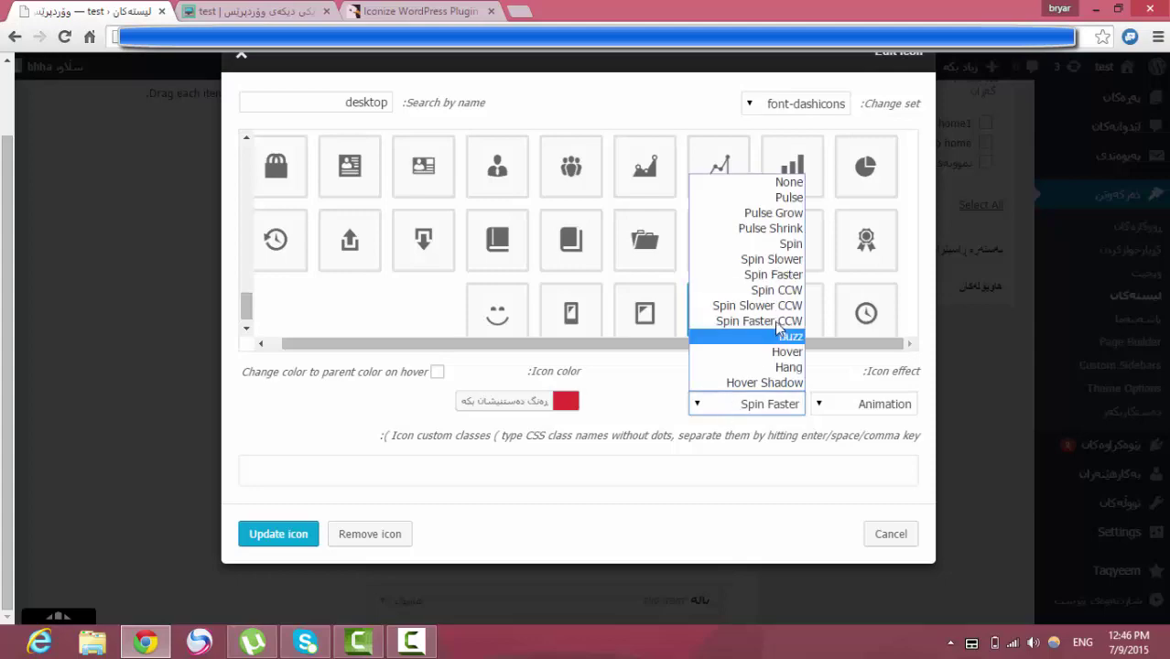
left_click(783, 216)
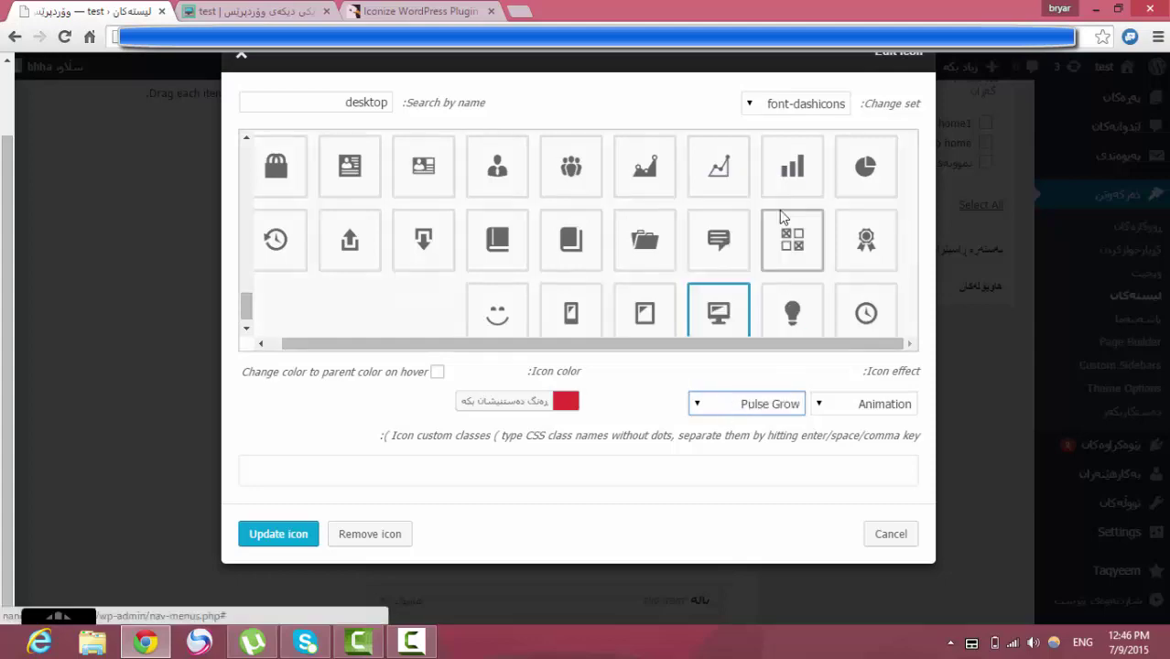
left_click(279, 533)
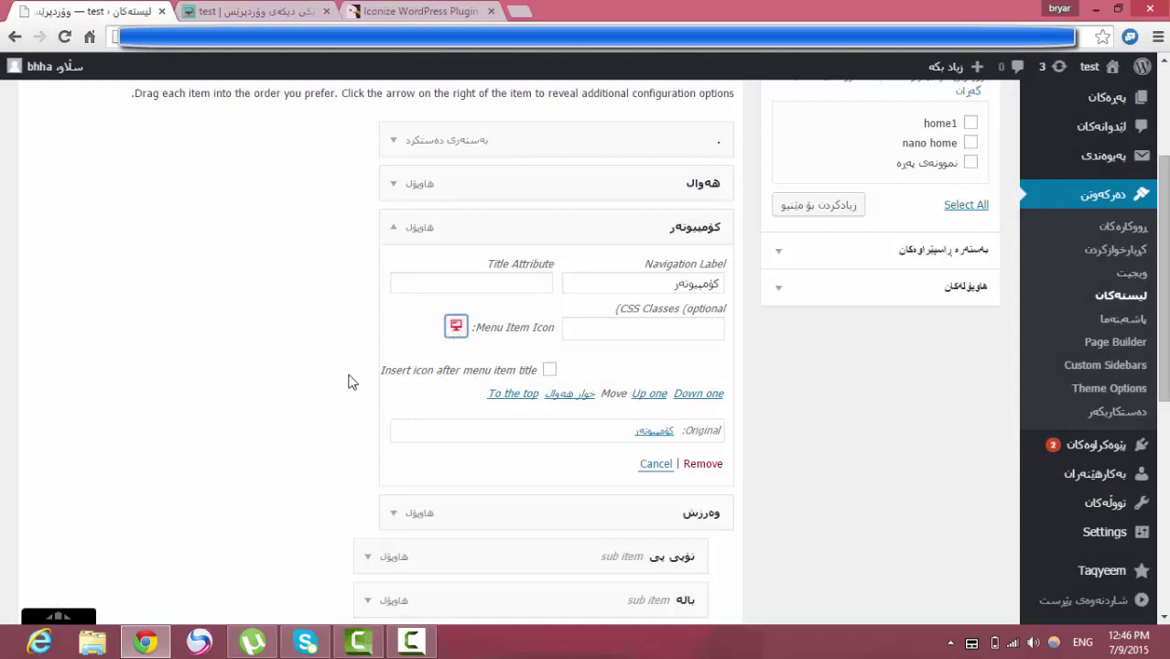
left_click(456, 328)
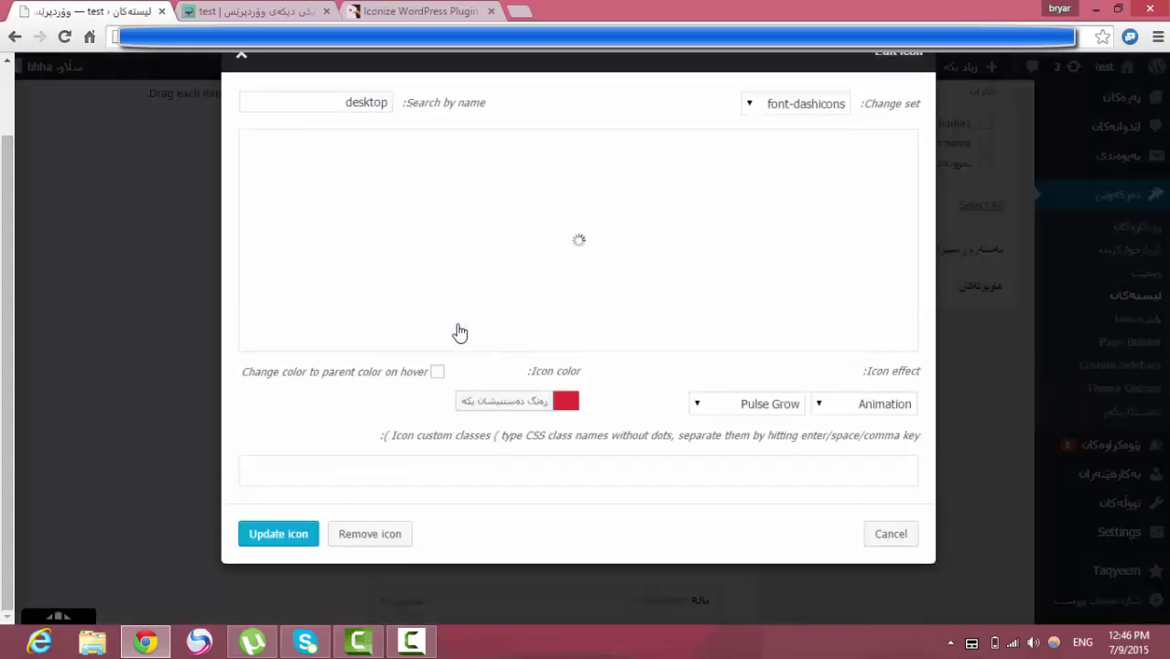
left_click(295, 540)
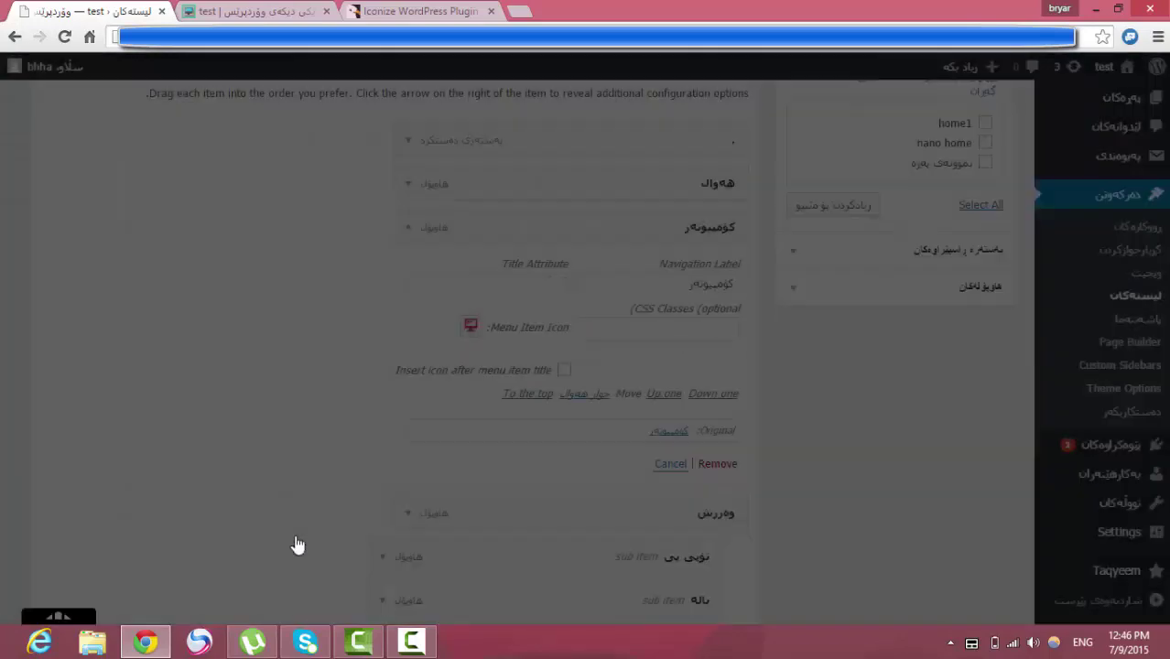
scroll(203, 463, "up", 2)
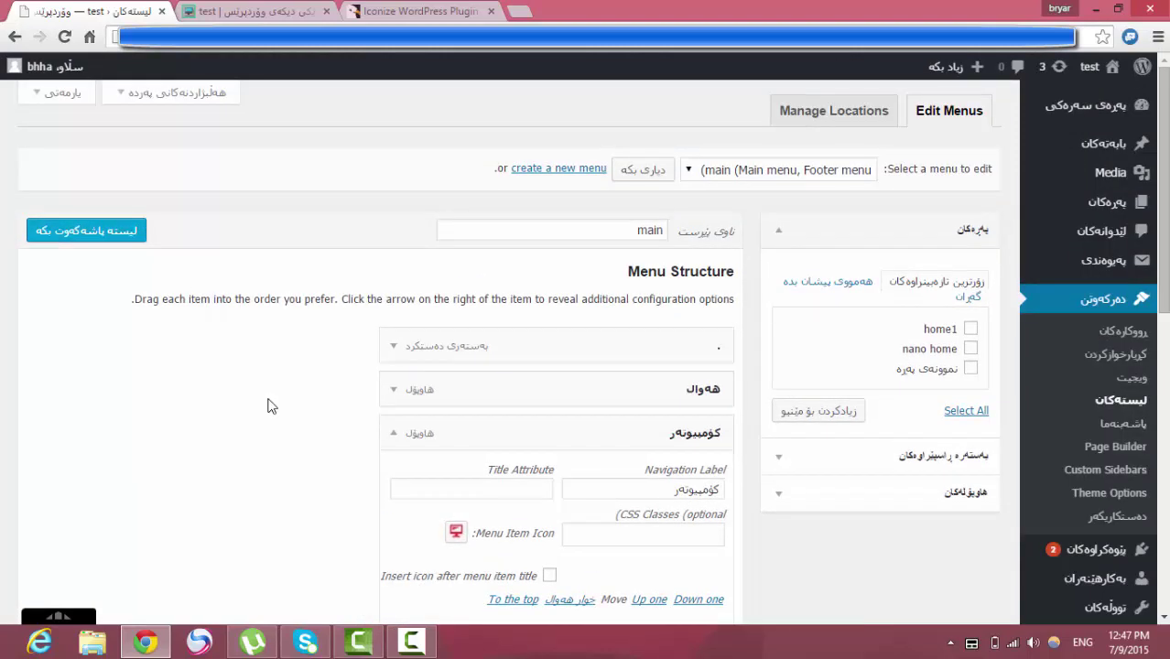
left_click(401, 436)
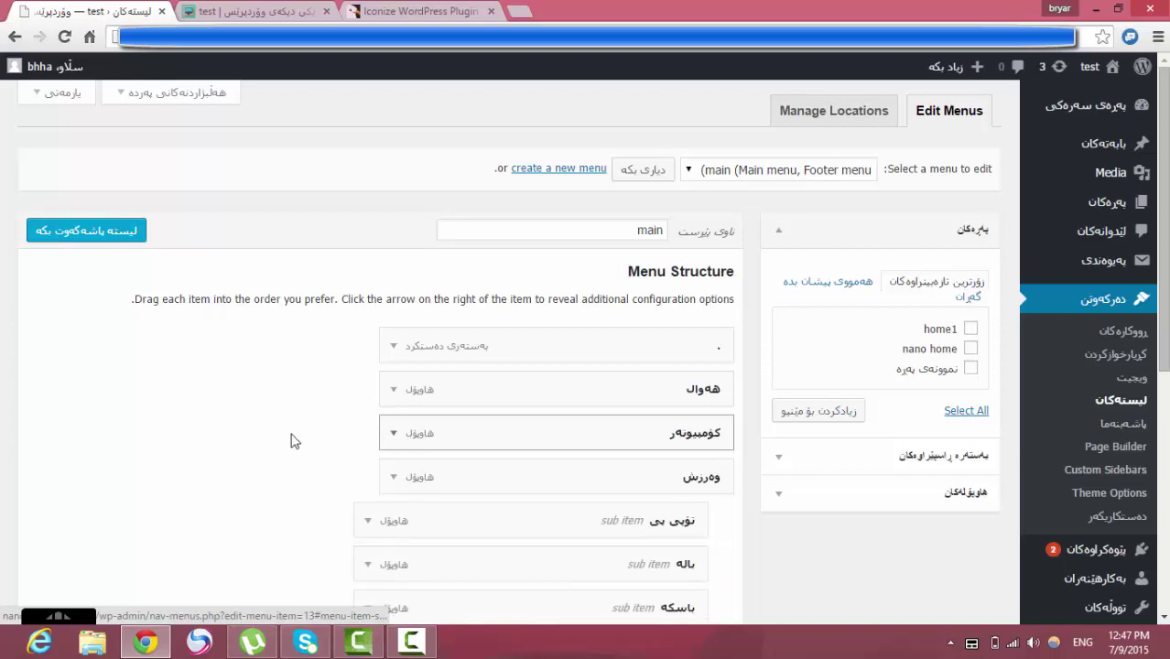
scroll(256, 442, "down", 1)
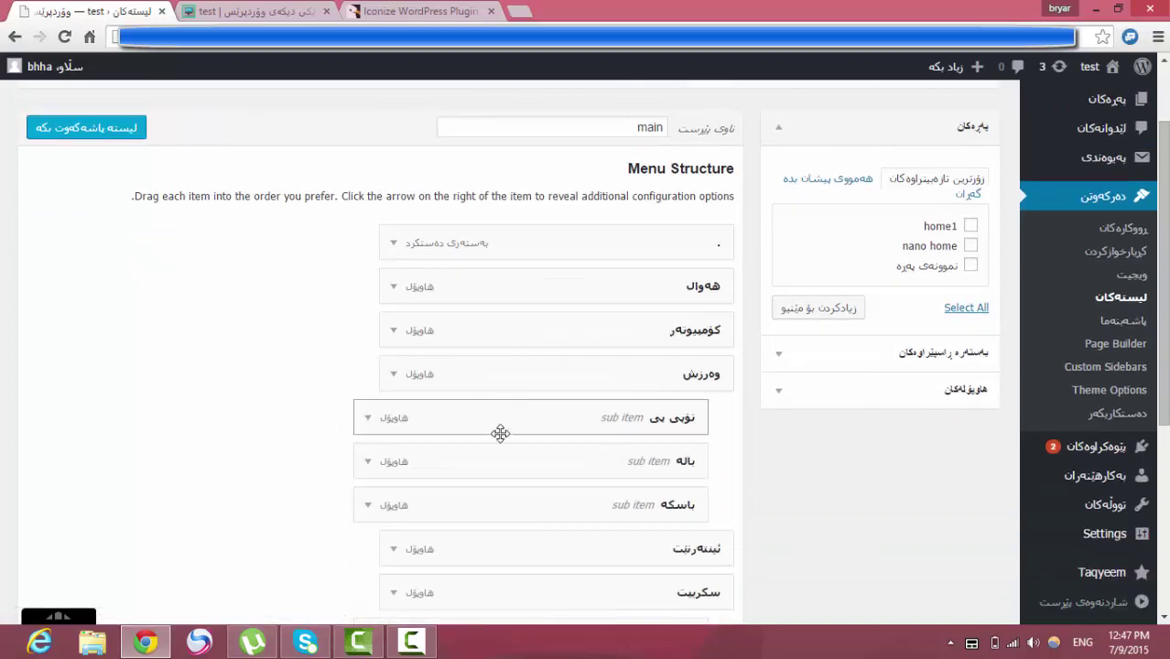
scroll(171, 388, "up", 1)
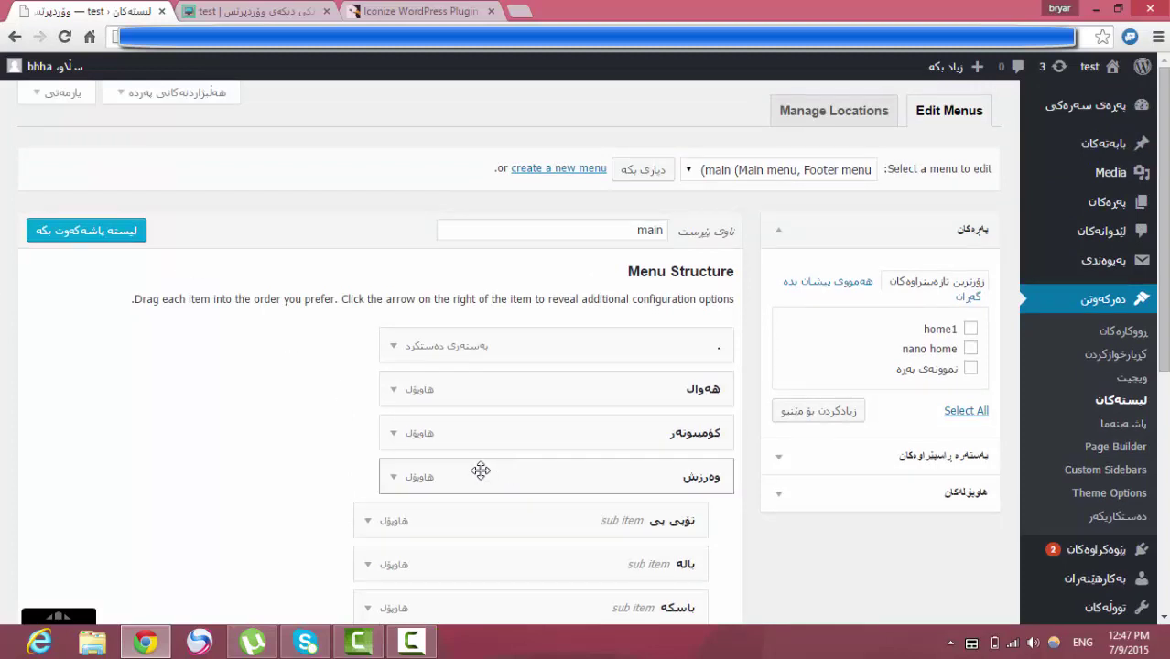
scroll(275, 455, "down", 1)
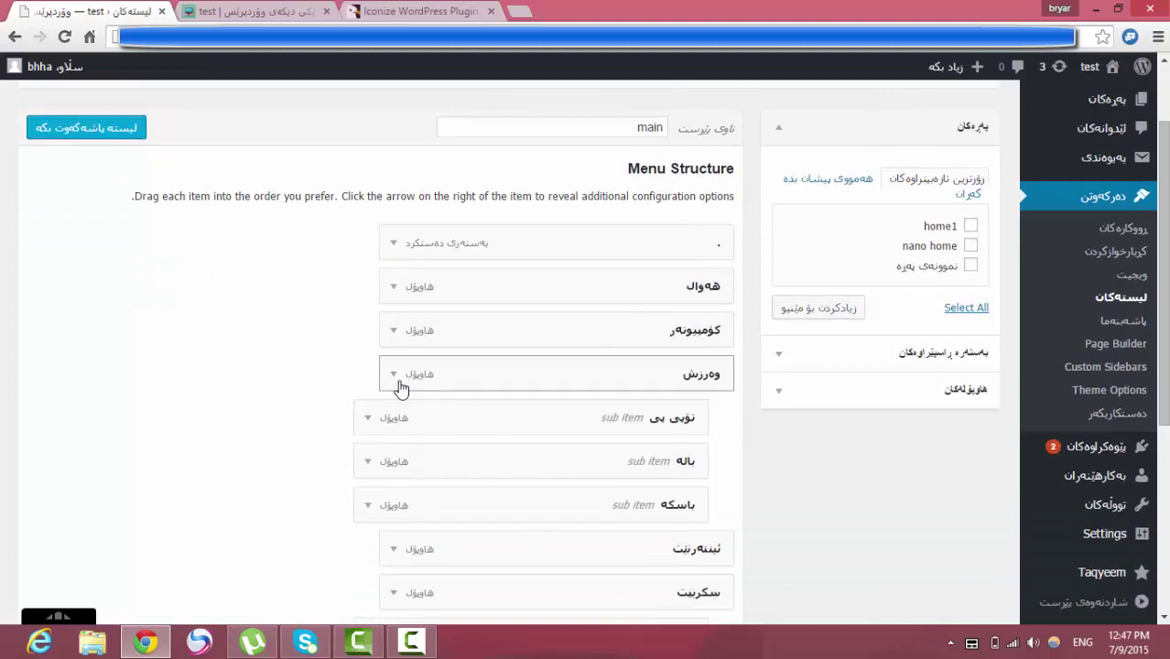
left_click(392, 336)
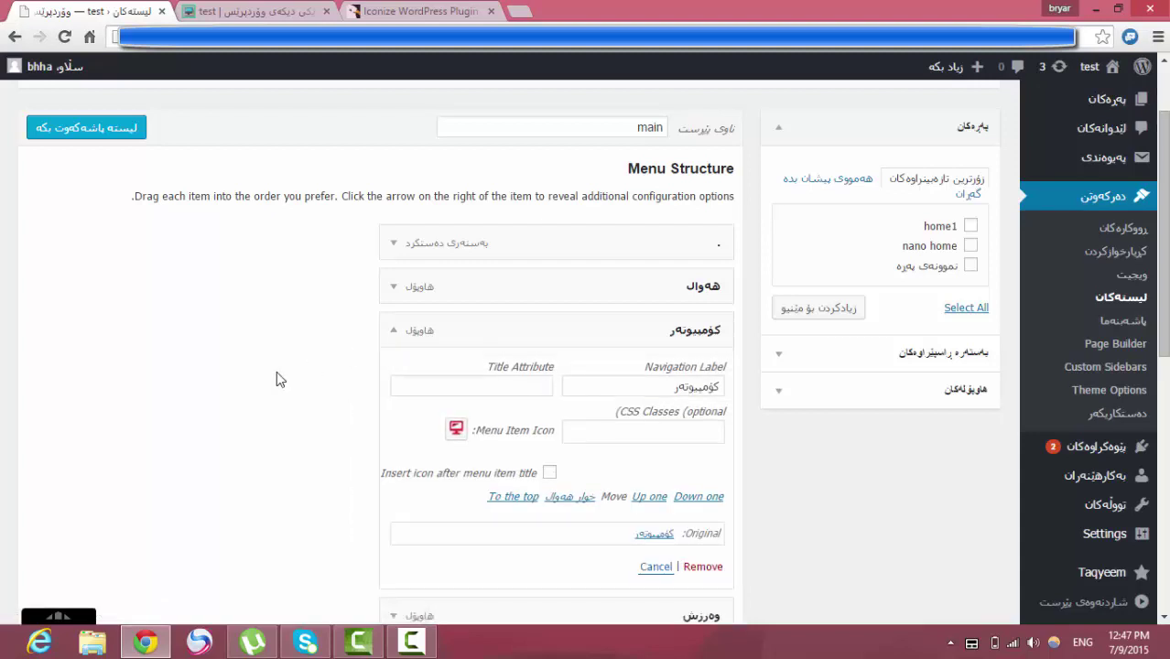
scroll(277, 372, "down", 2)
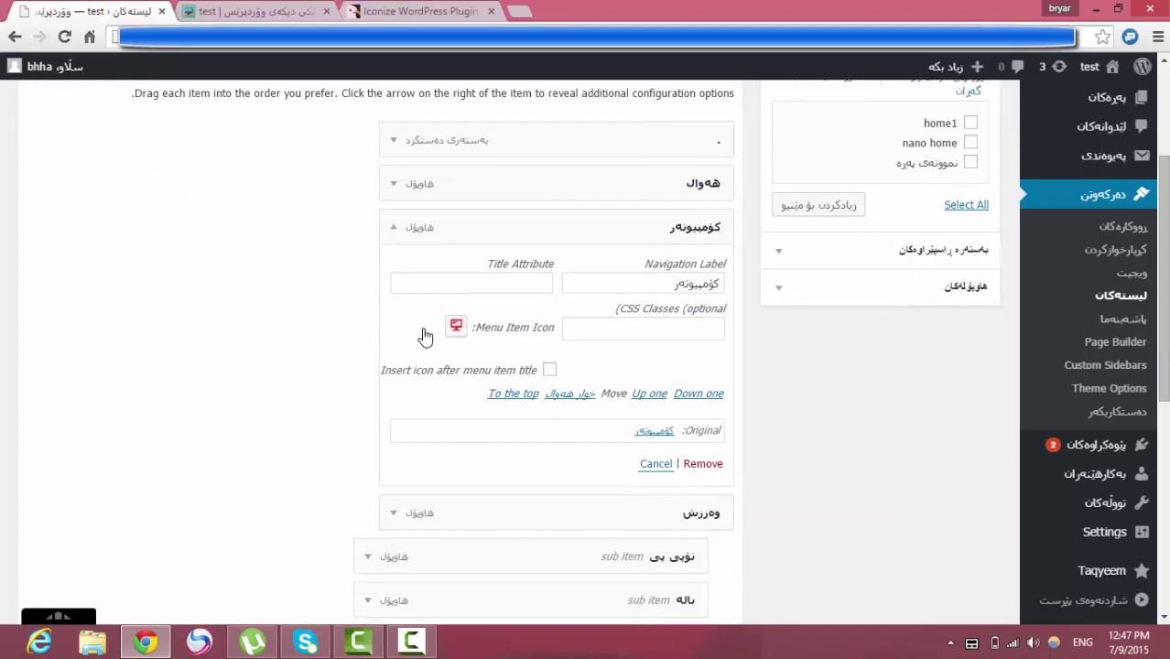
scroll(195, 267, "up", 3)
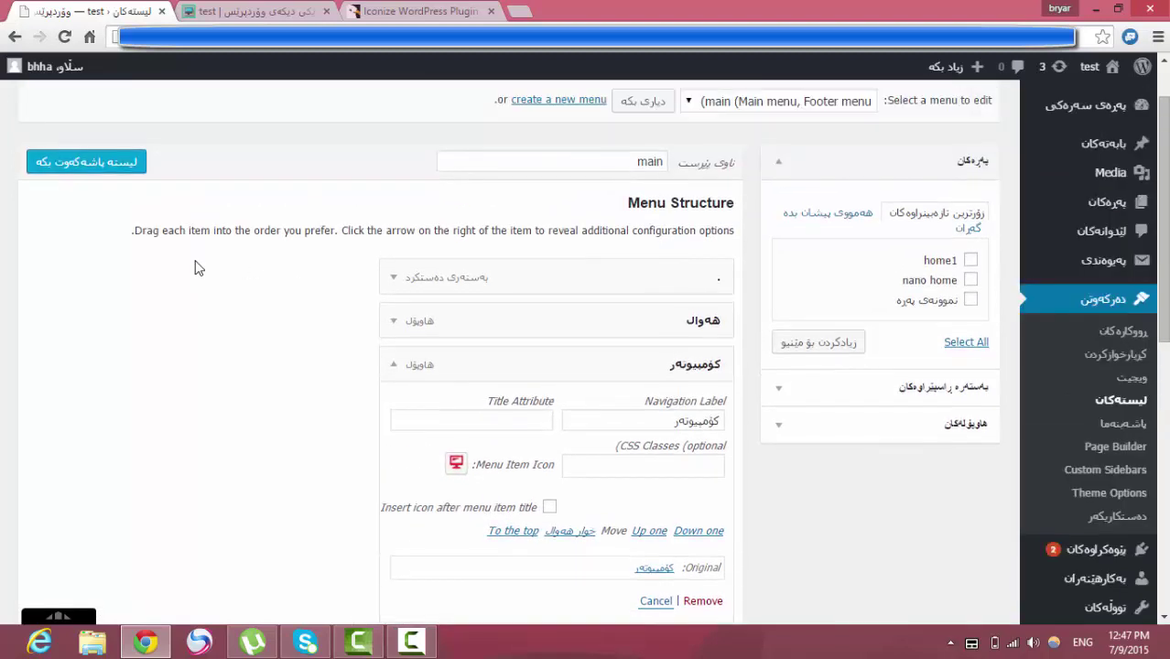
Save the main menu, and reload the site's front page to check the icon beside the کۆمپیوتەر item.
left_click(98, 171)
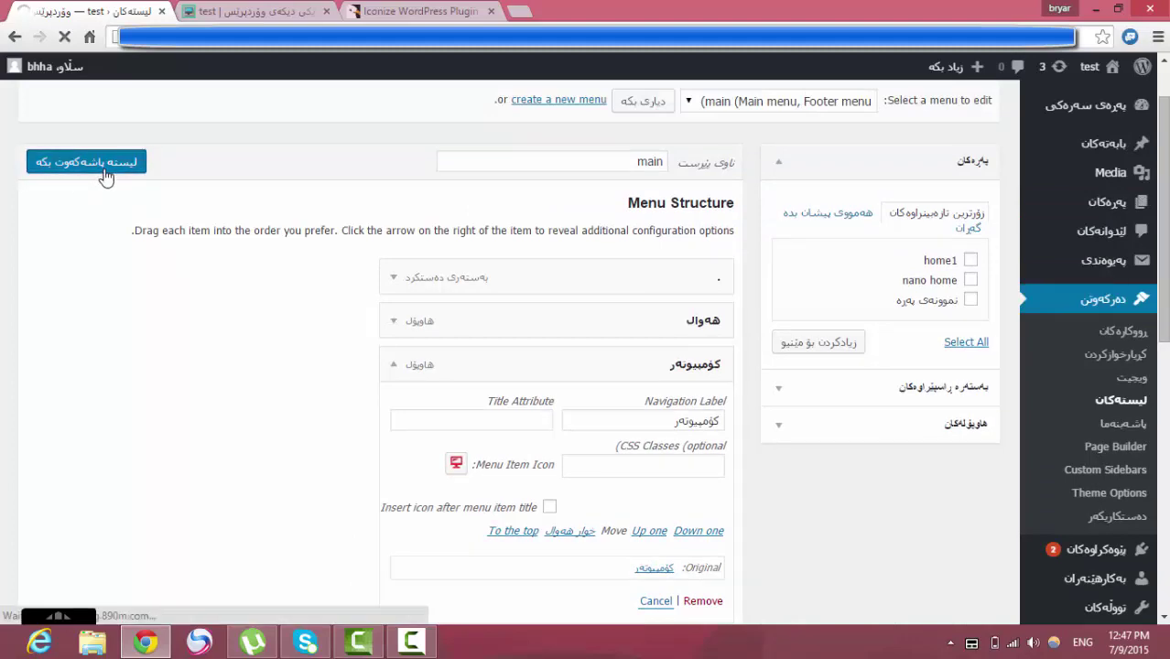
left_click(252, 11)
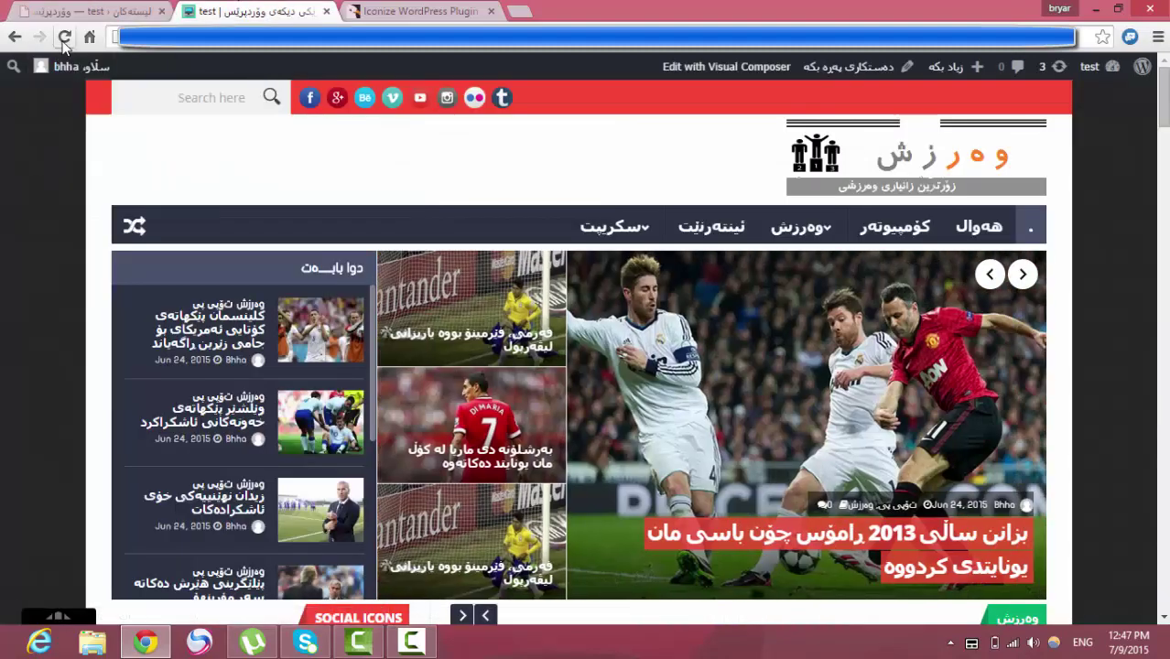
left_click(64, 40)
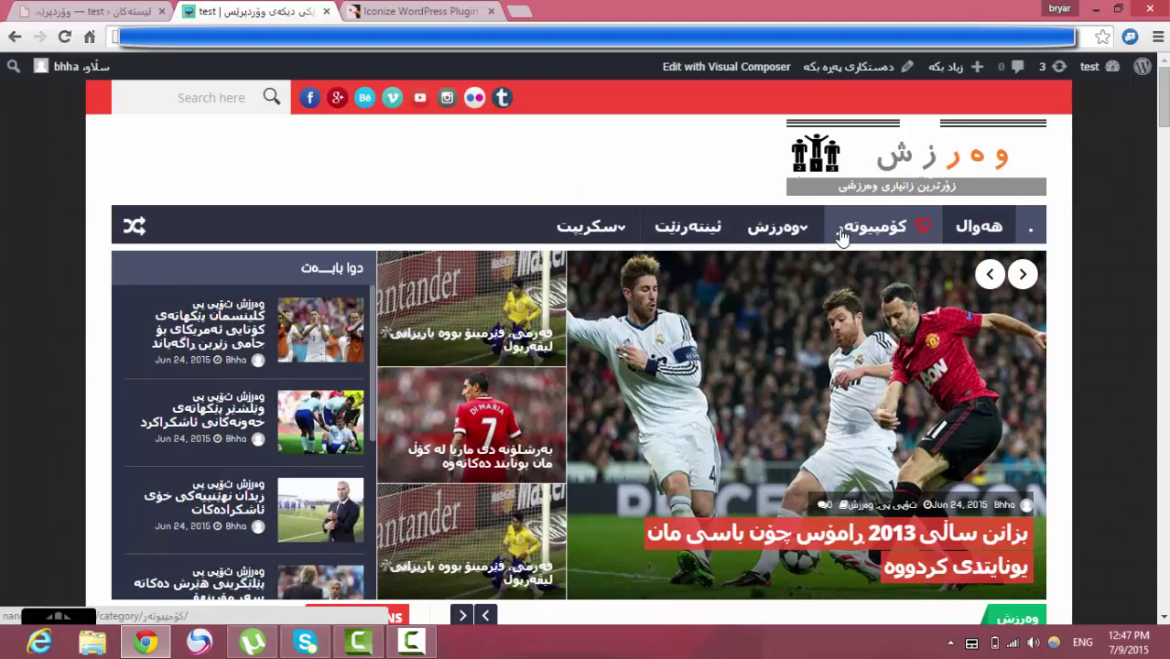
Make the کۆمپیوتەر menu item's icon appear after its title, and save the main menu.
left_click(87, 11)
scroll(161, 421, "down", 3)
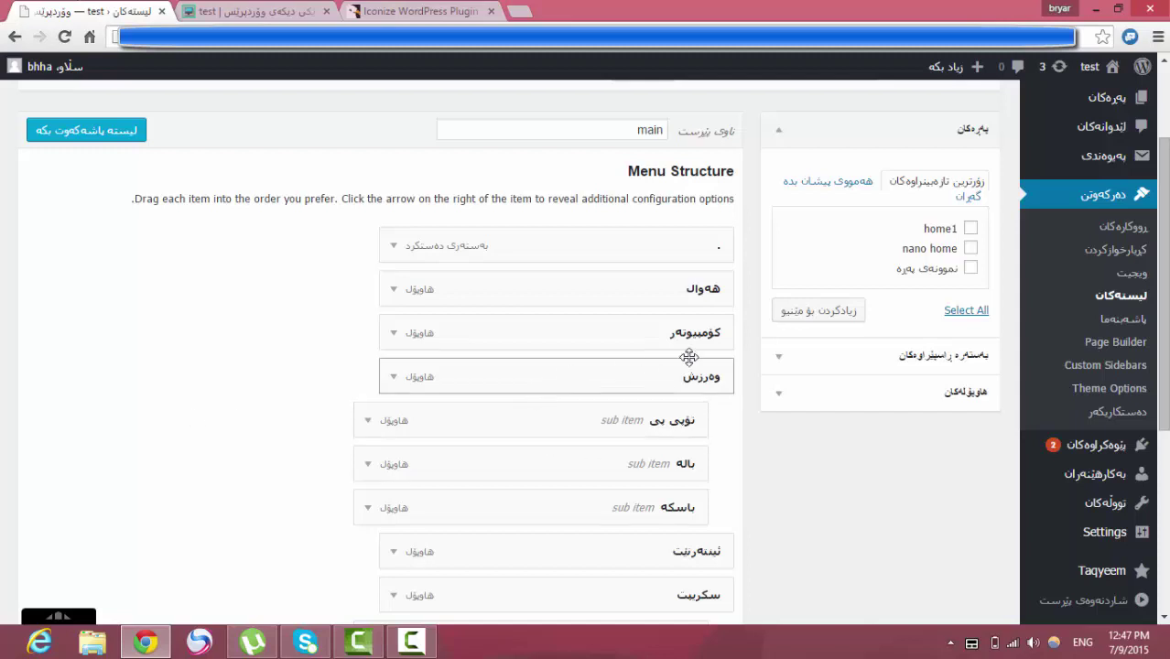
left_click(395, 336)
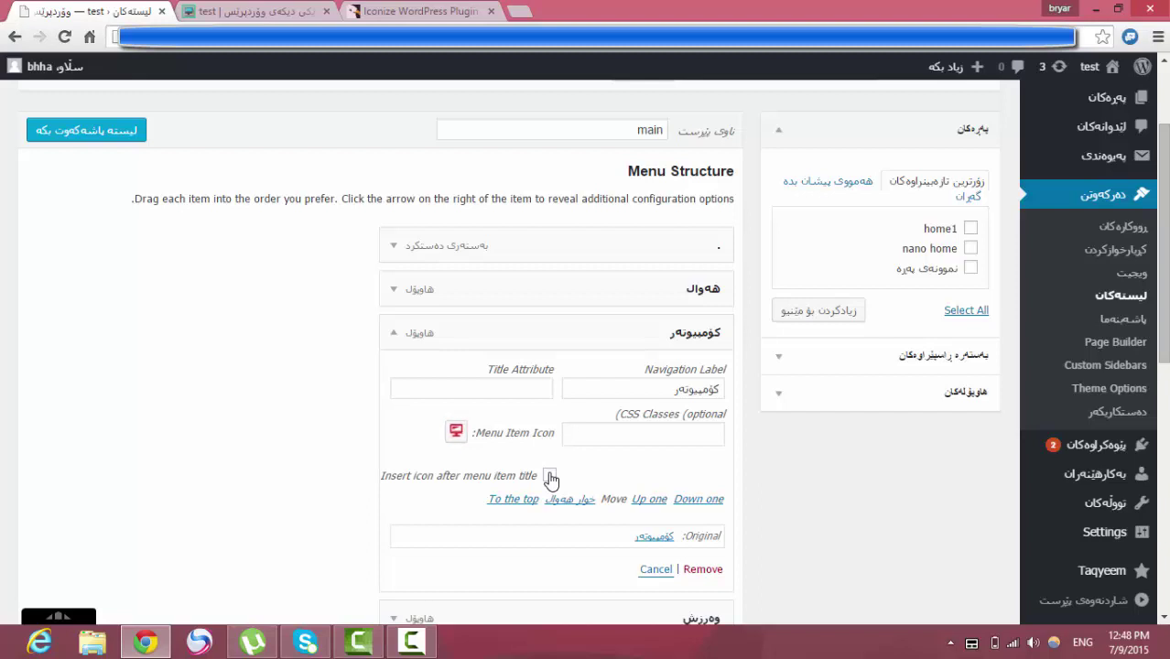
left_click(551, 477)
left_click(96, 136)
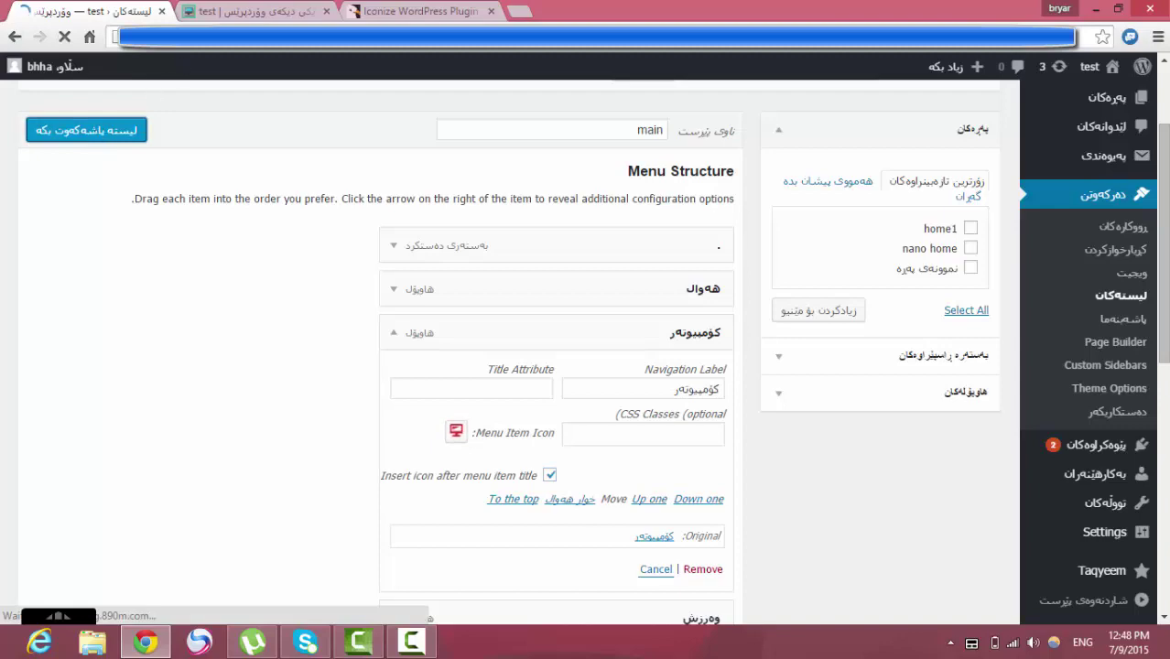
Reload the site's front page and examine the icon's placement in the navigation bar while moving down the page.
left_click(252, 11)
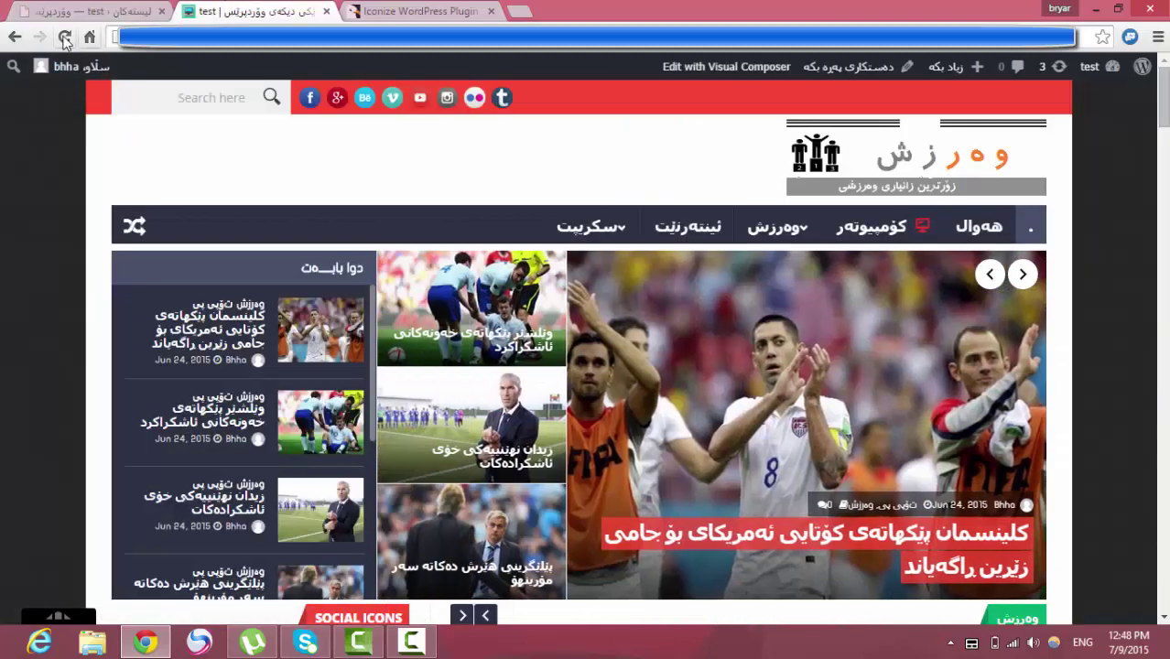
left_click(64, 37)
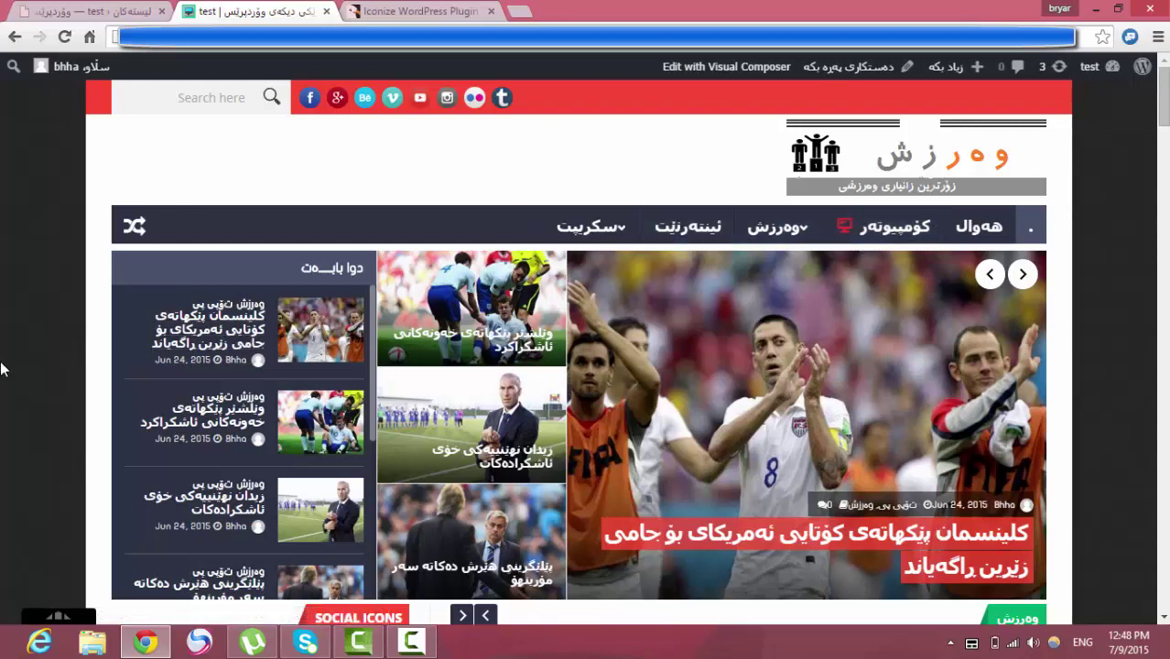
scroll(2, 370, "down", 3)
scroll(2, 370, "down", 5)
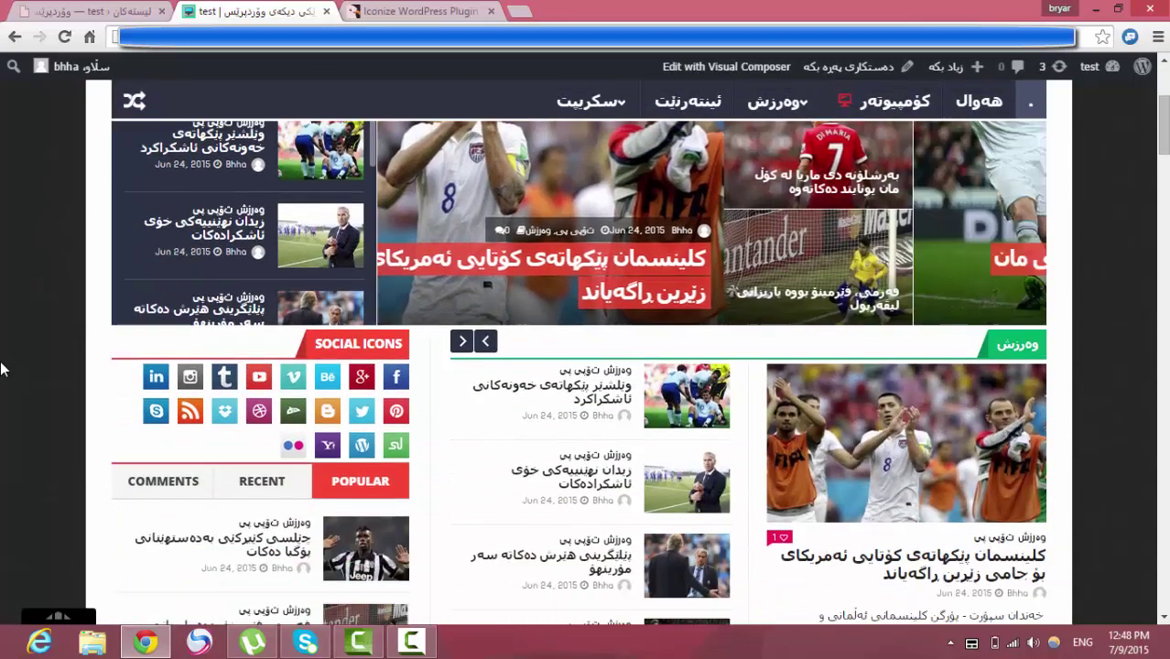
scroll(2, 370, "down", 8)
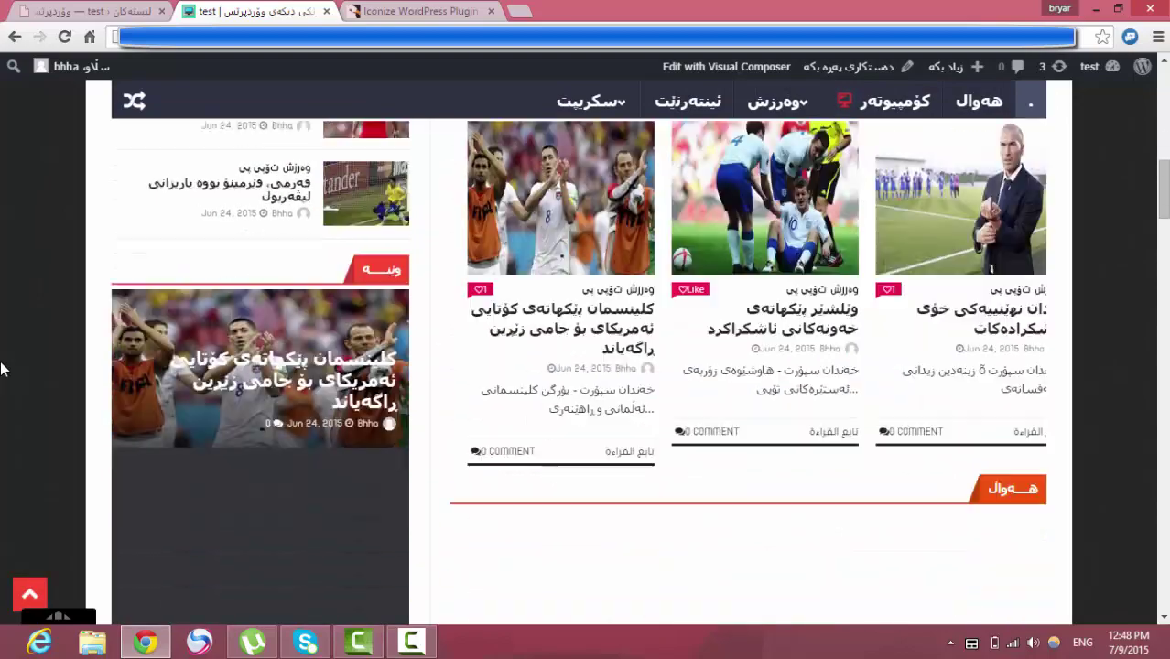
scroll(2, 370, "up", 1)
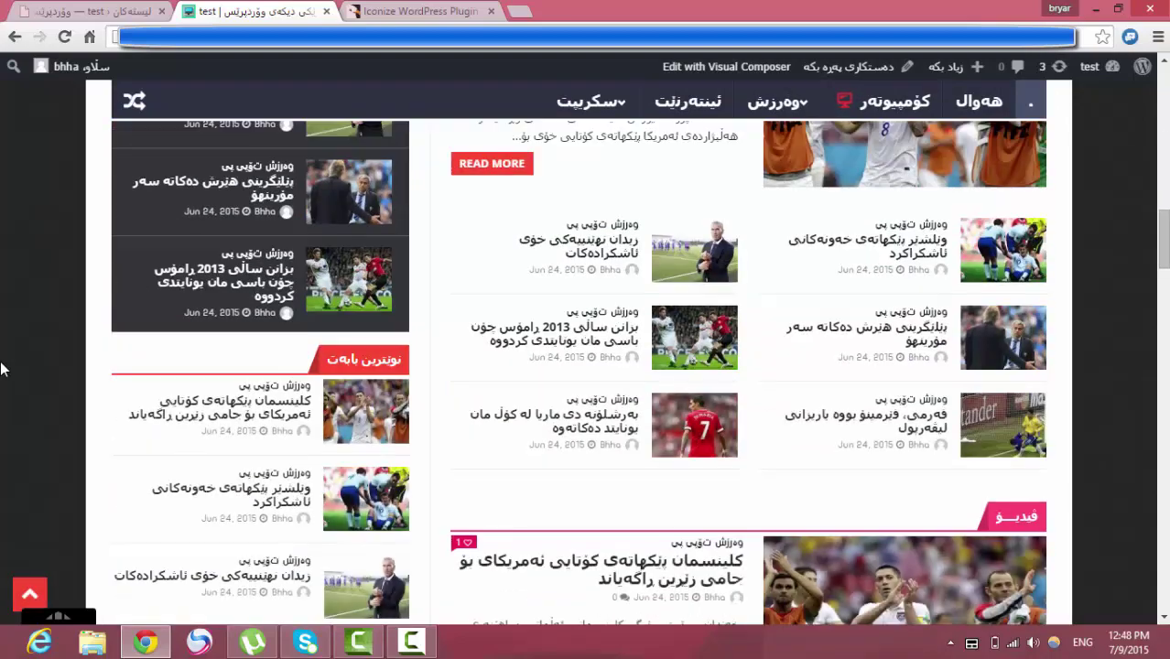
Go to the widget management page in the WordPress admin and expand the Social Icons widget in the General Sidebar.
left_click(87, 11)
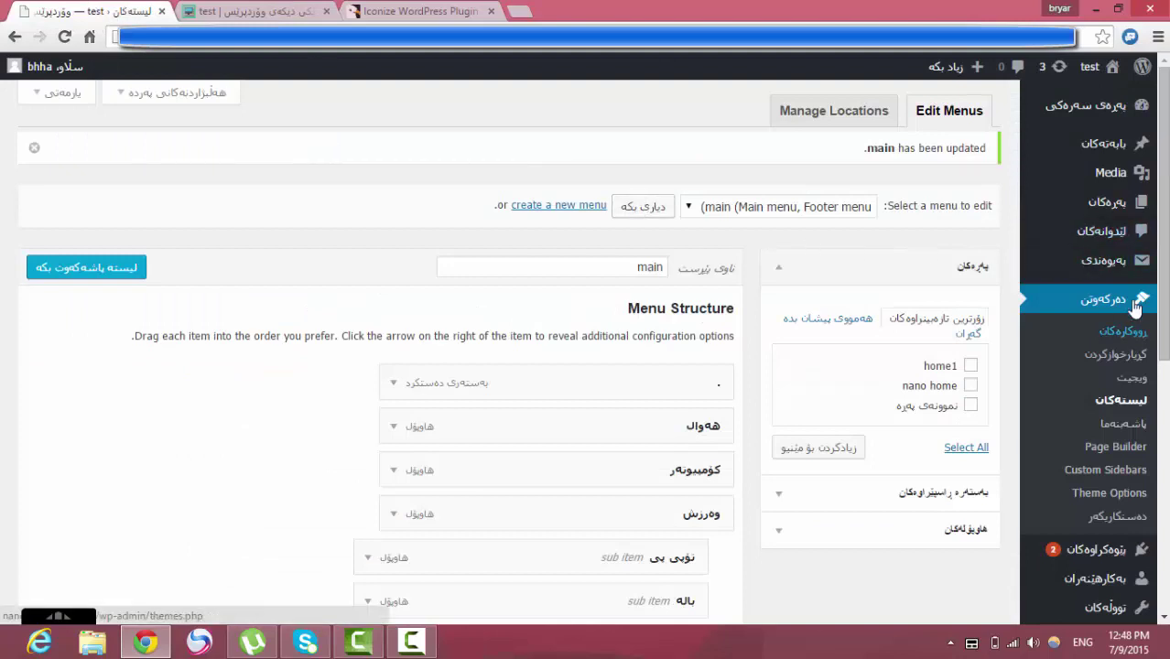
left_click(1128, 383)
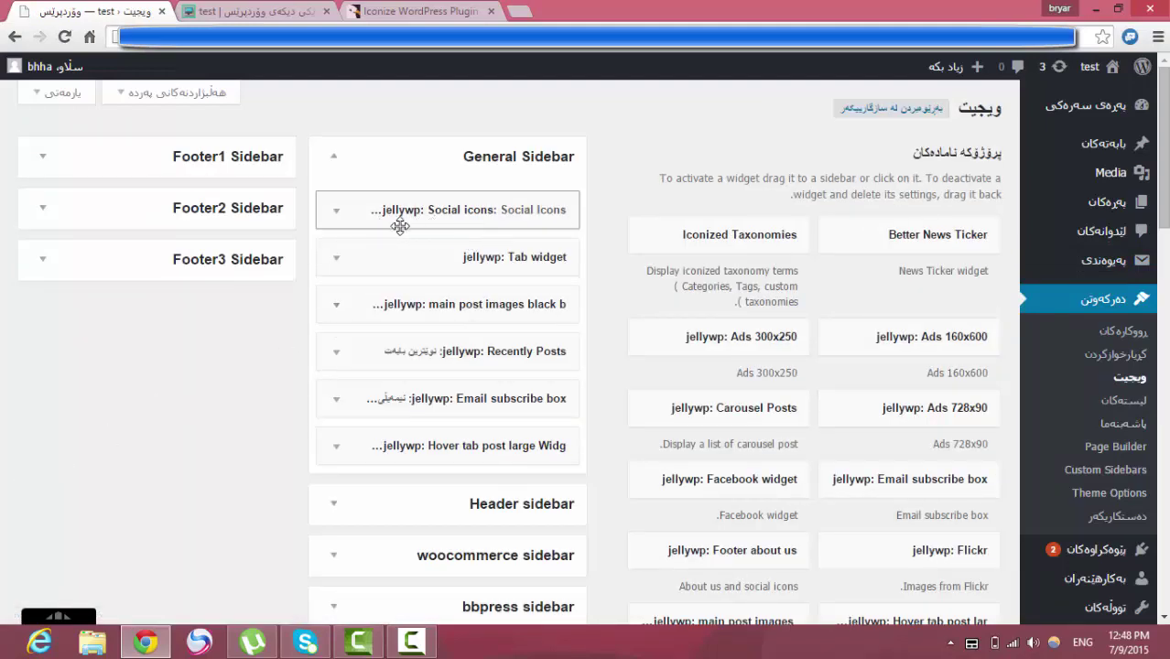
left_click(339, 211)
scroll(207, 376, "down", 7)
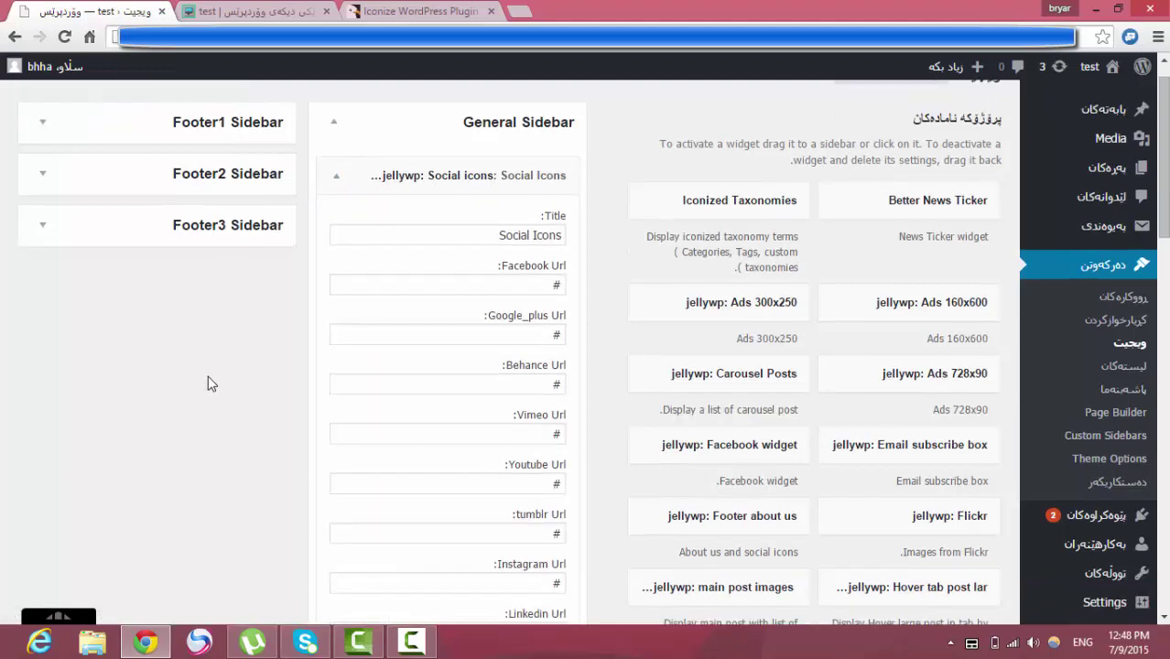
scroll(209, 383, "down", 5)
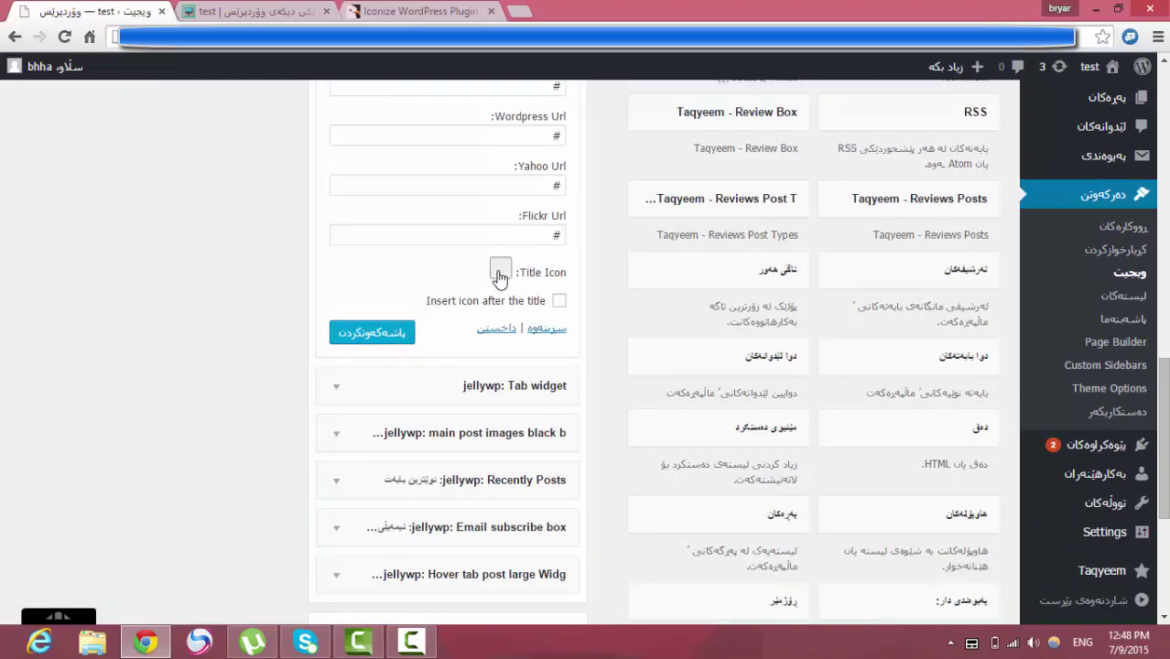
Select the users icon from the font-awesome set as the Social Icons widget's title icon.
left_click(500, 275)
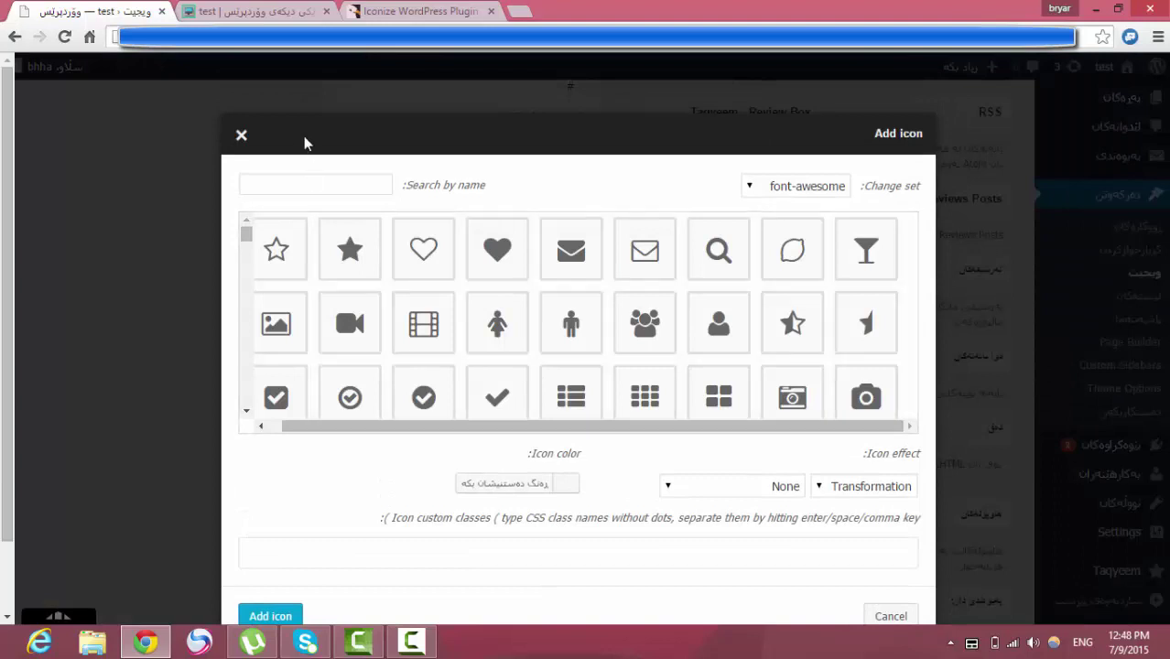
left_click(336, 187)
type("so")
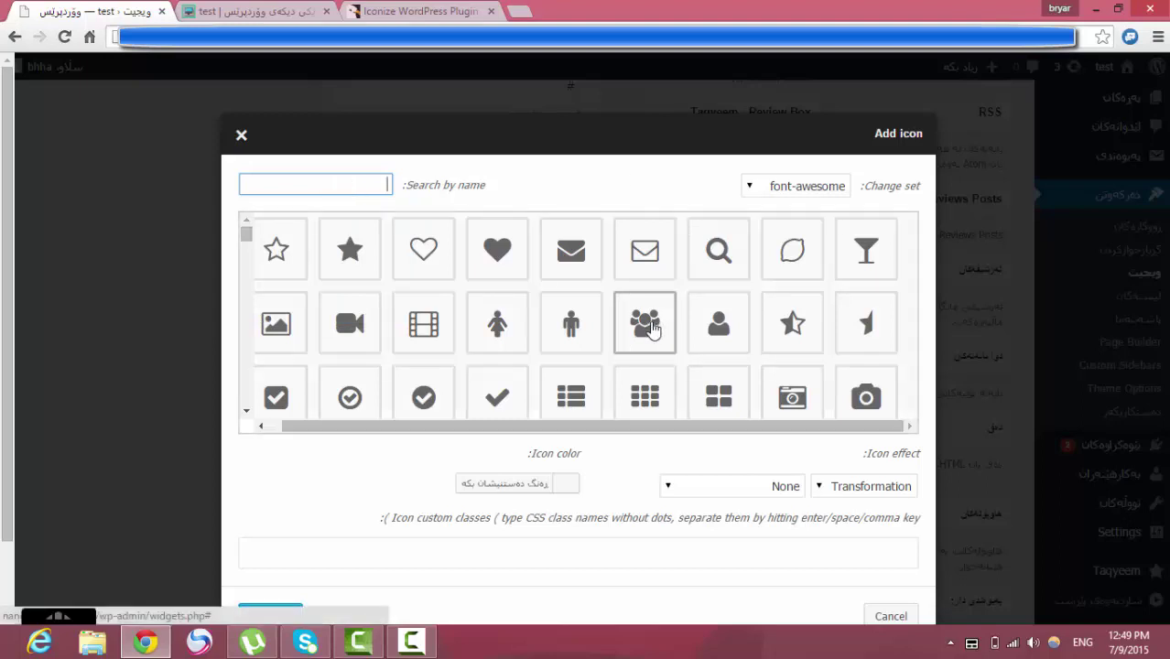
left_click(651, 328)
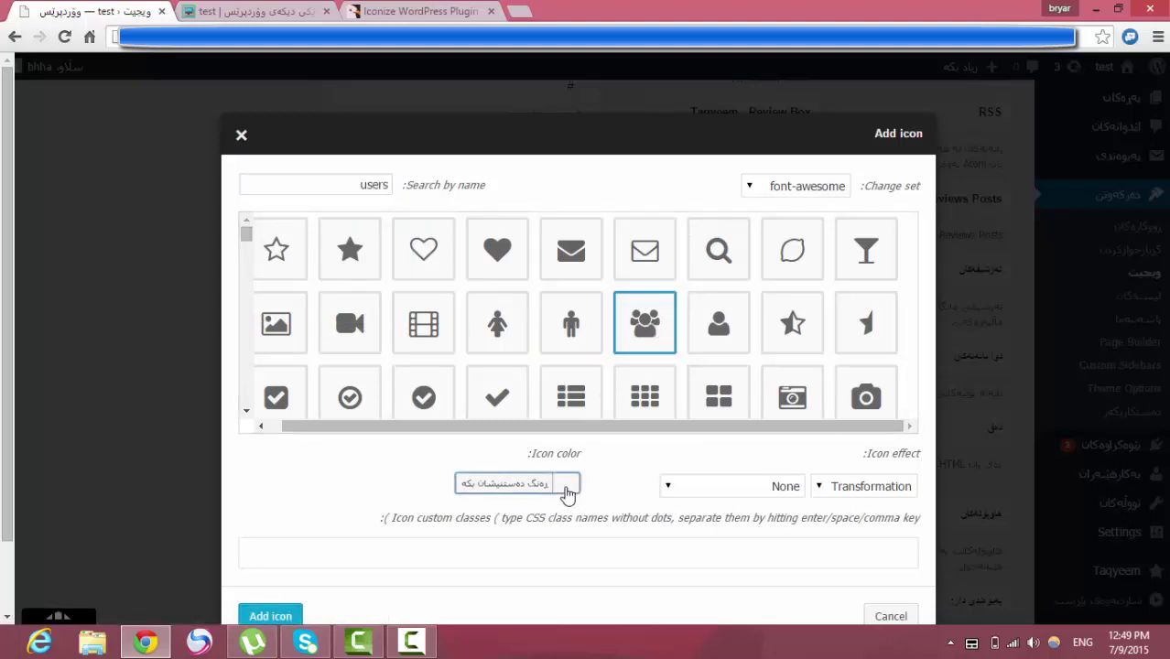
Set the widget title icon's color to bright green #65d615, starting from the green preset swatch.
left_click(568, 493)
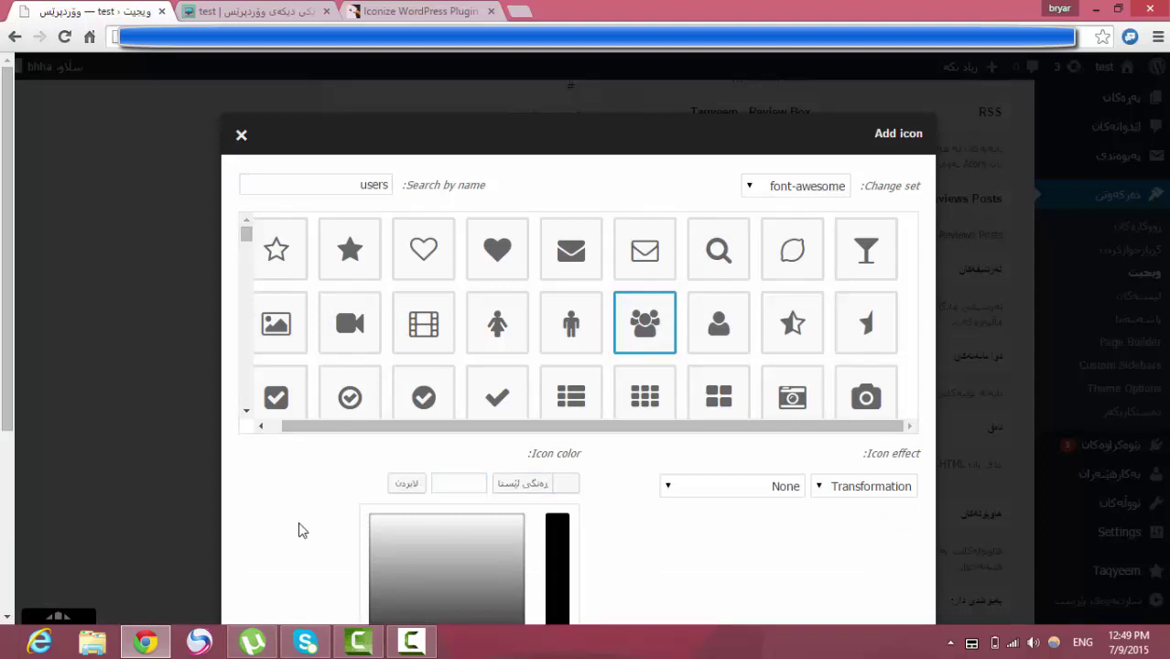
left_click(302, 531)
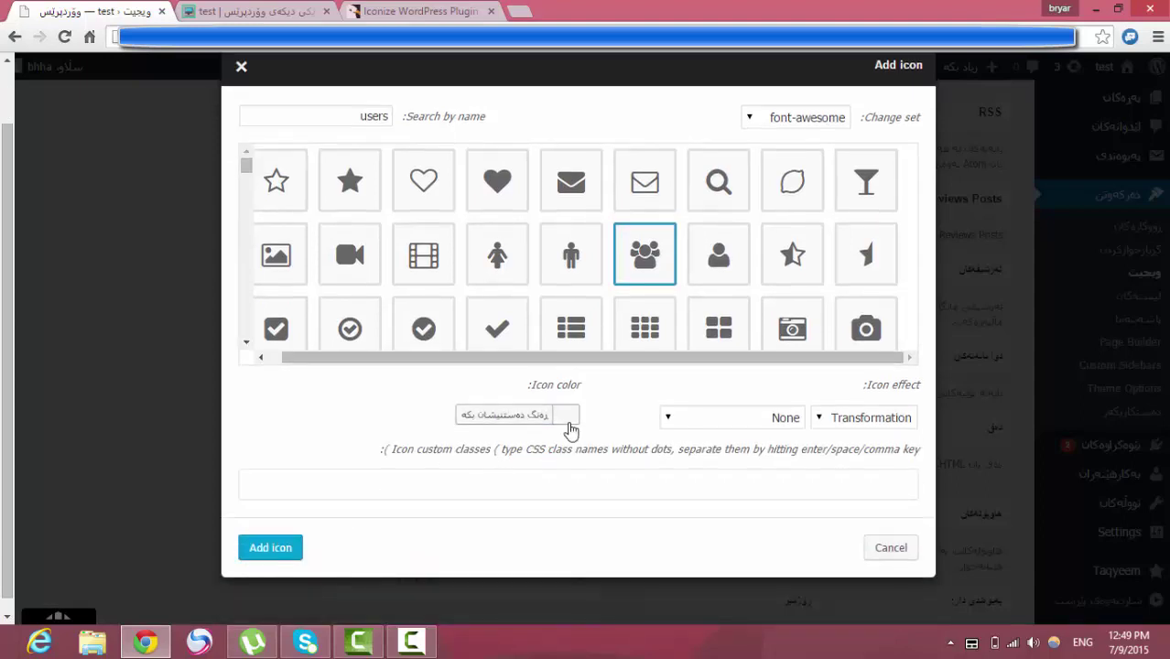
left_click(567, 419)
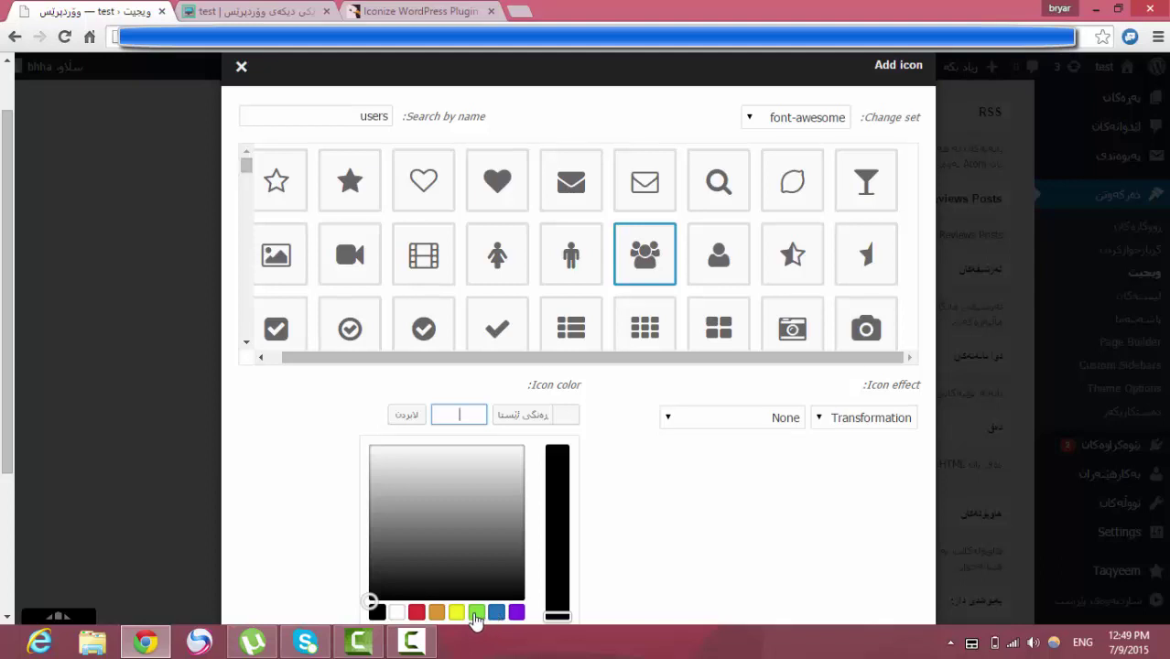
left_click(476, 616)
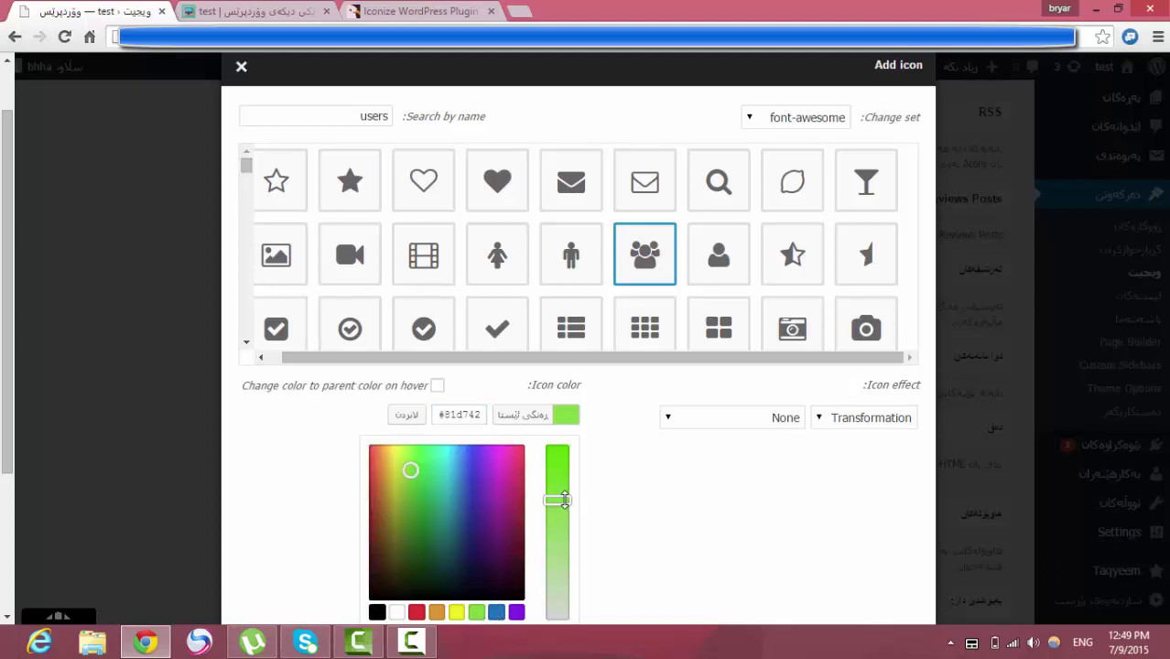
left_click_drag(565, 499, 565, 465)
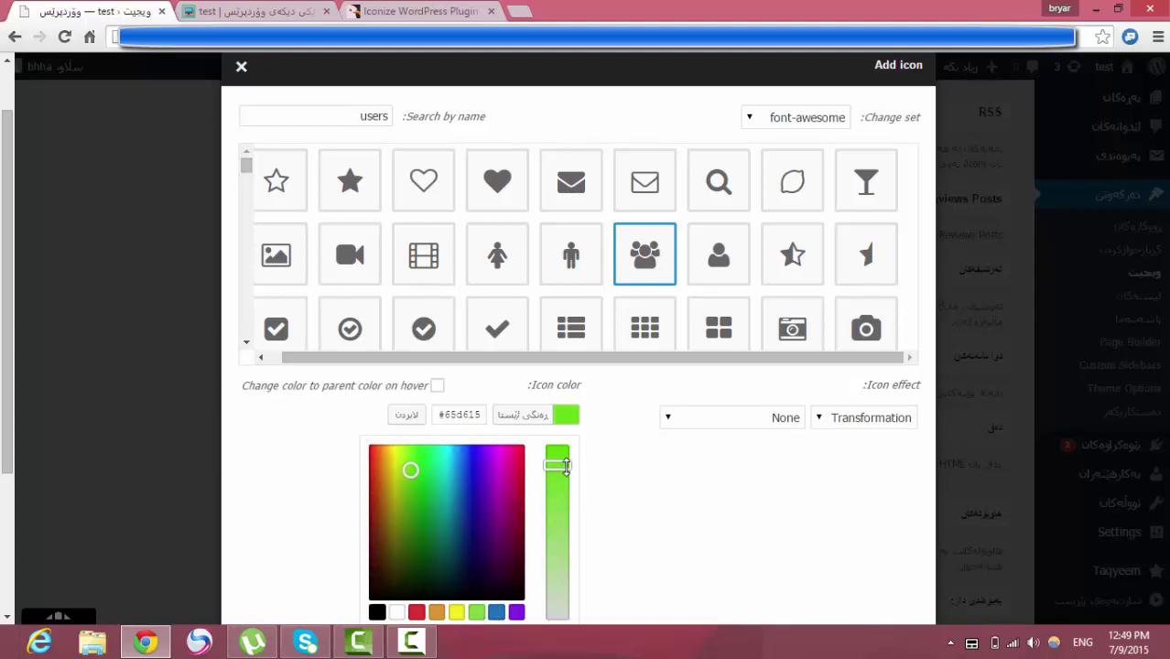
left_click(646, 469)
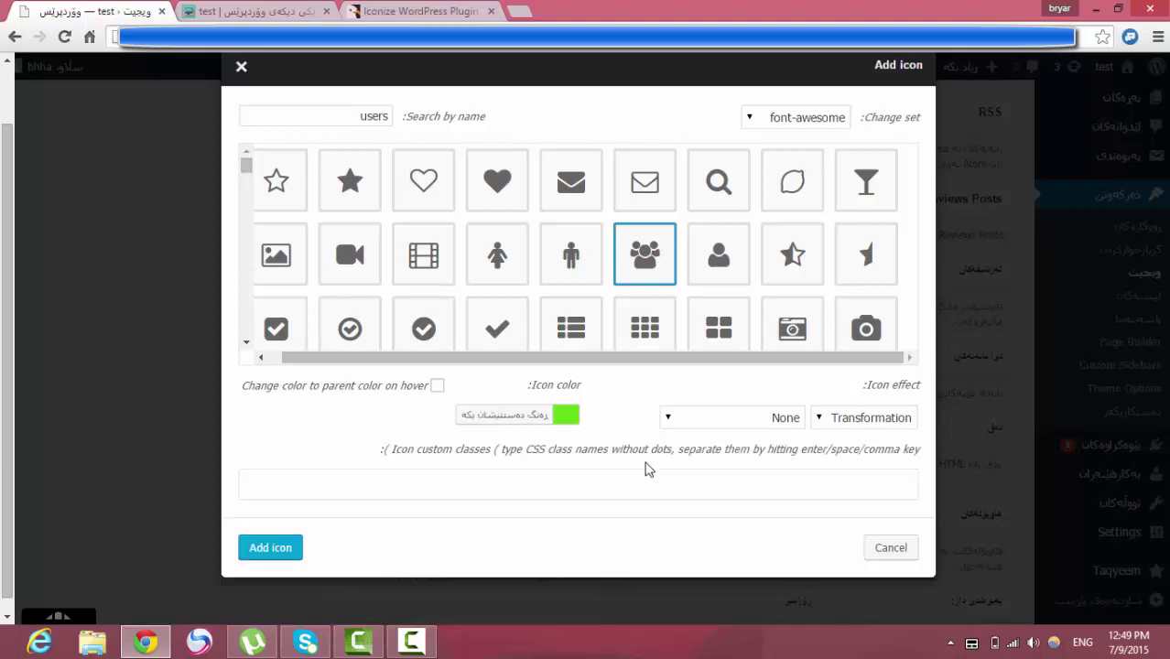
Add the icon to the Social Icons widget with the Grow Rotate hover effect, and have it inserted after the title.
left_click(850, 423)
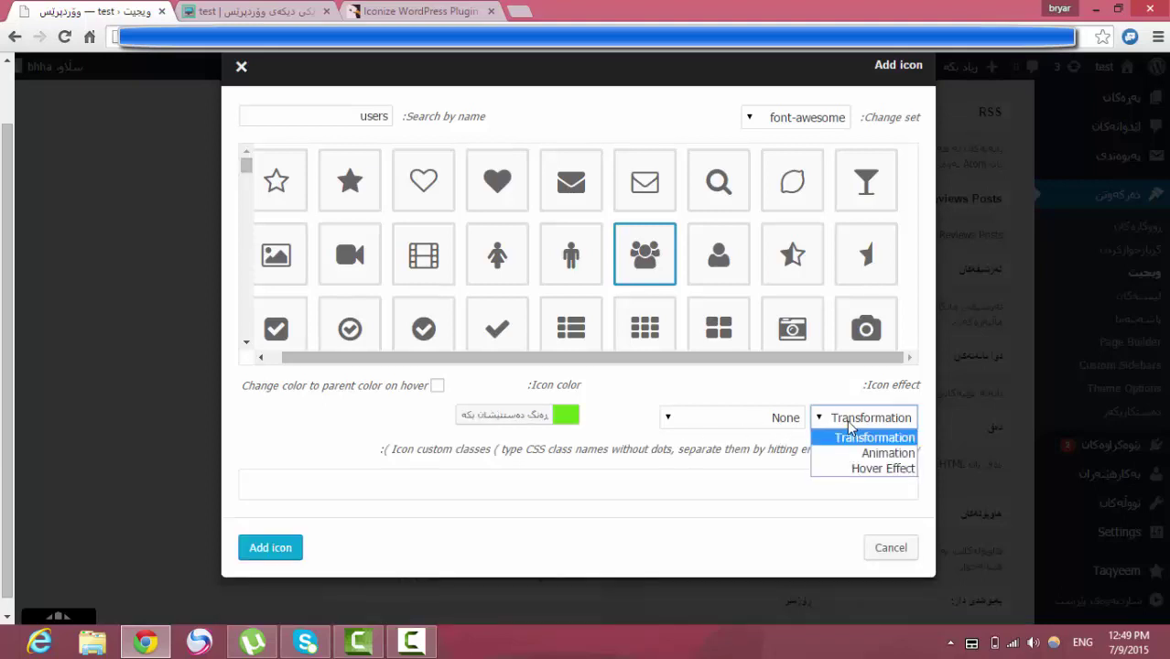
left_click(871, 471)
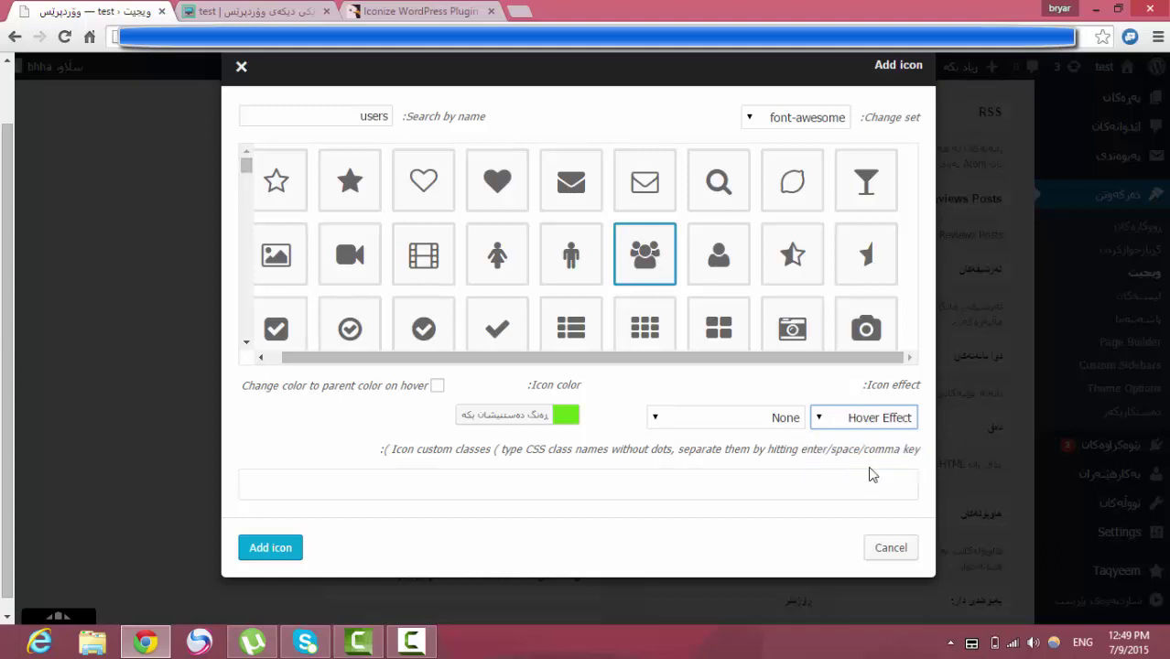
left_click(784, 419)
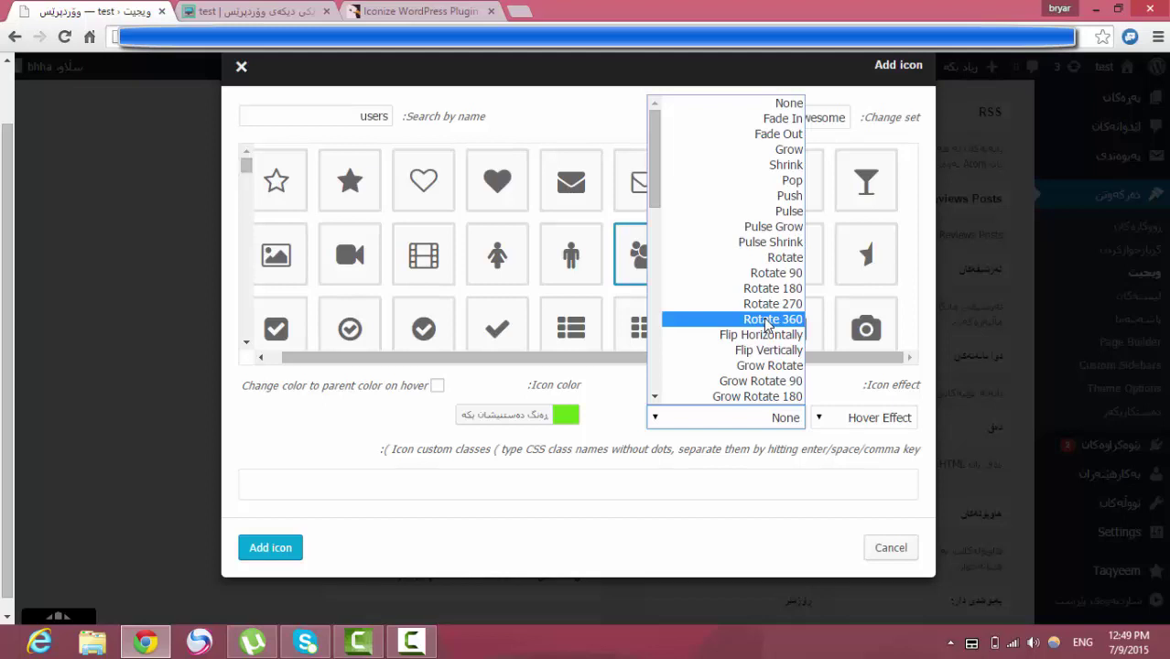
left_click(758, 367)
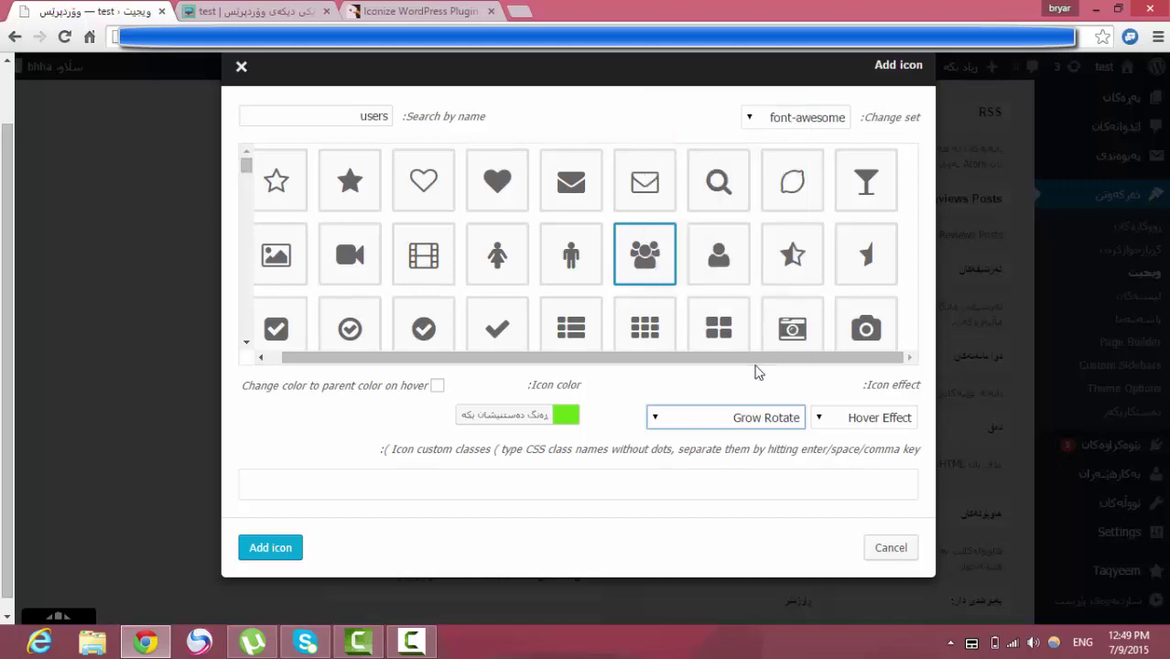
left_click(271, 549)
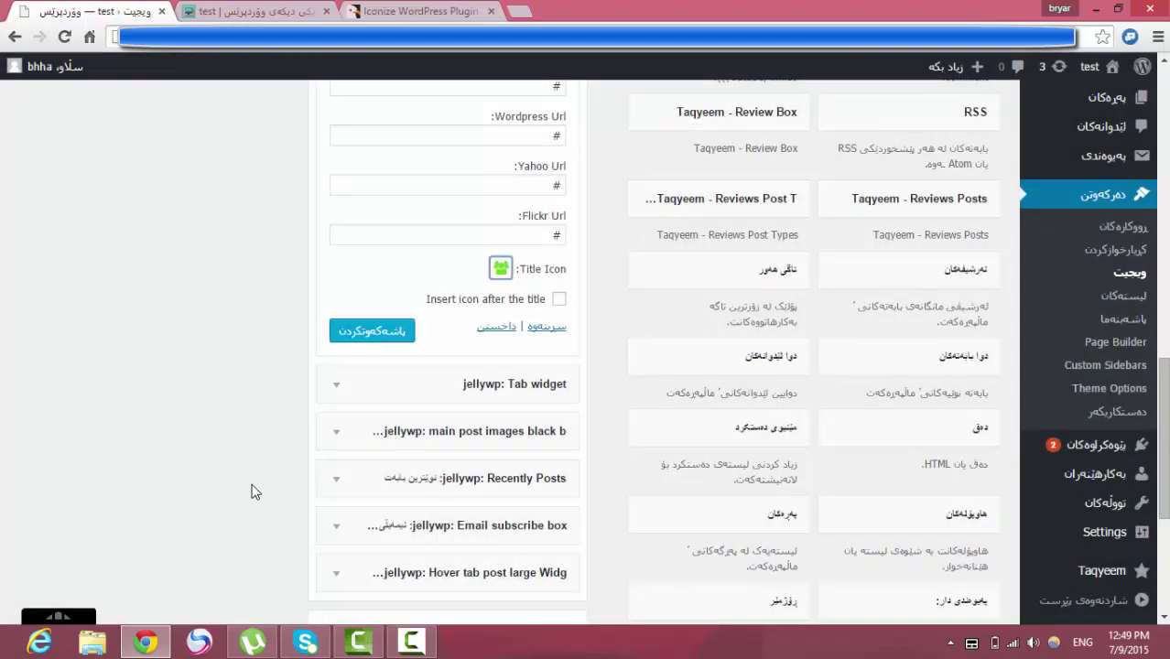
left_click(558, 300)
Look through the site's front page for the Social Icons widget and examine its title.
left_click(268, 11)
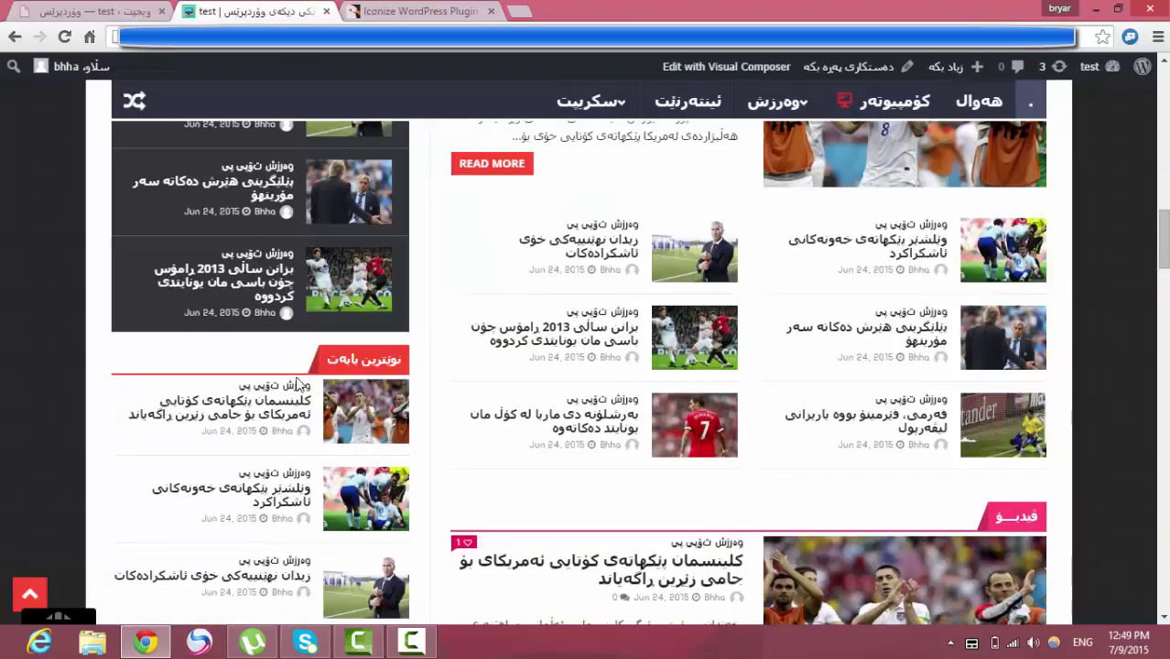
scroll(131, 413, "down", 7)
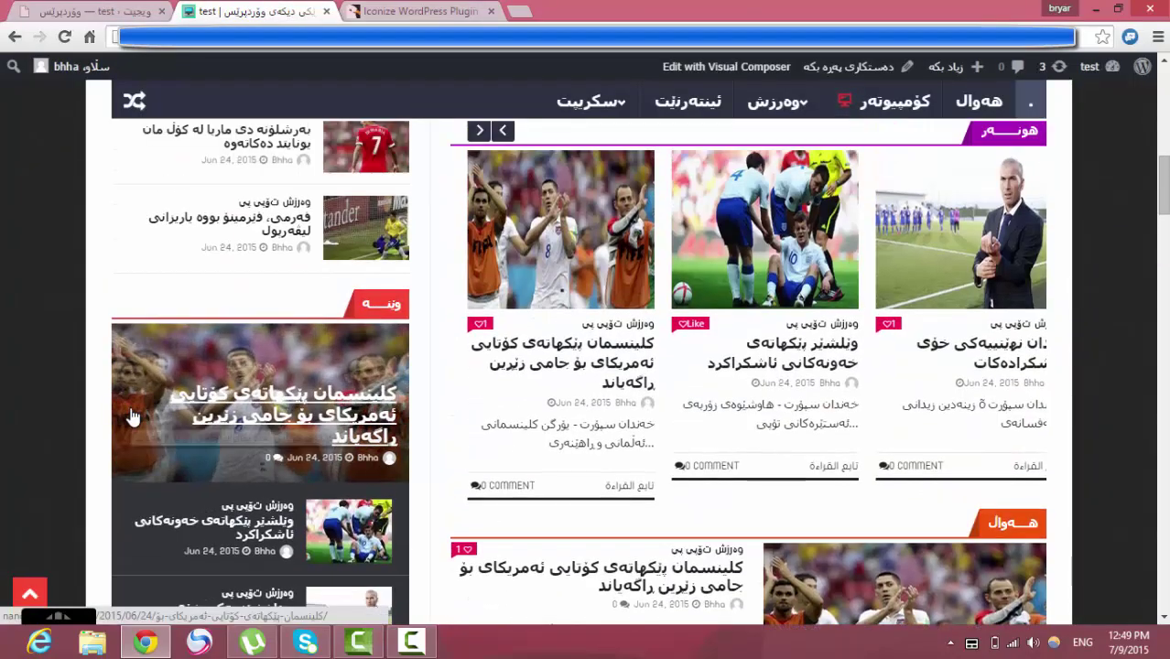
scroll(131, 414, "down", 5)
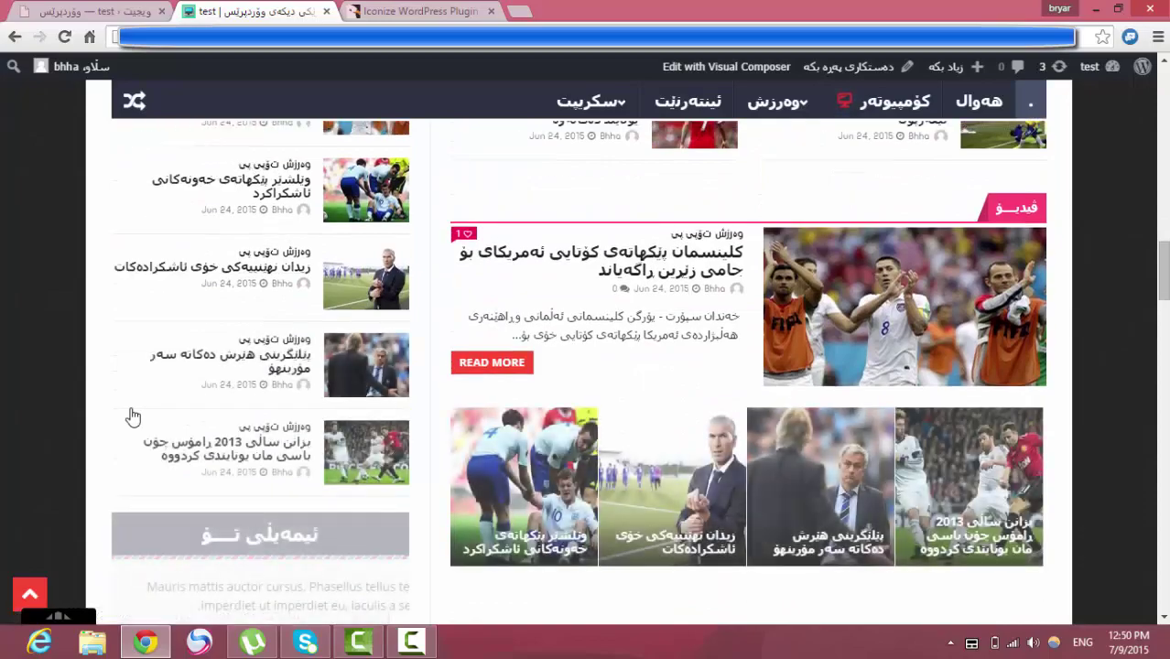
scroll(132, 417, "up", 5)
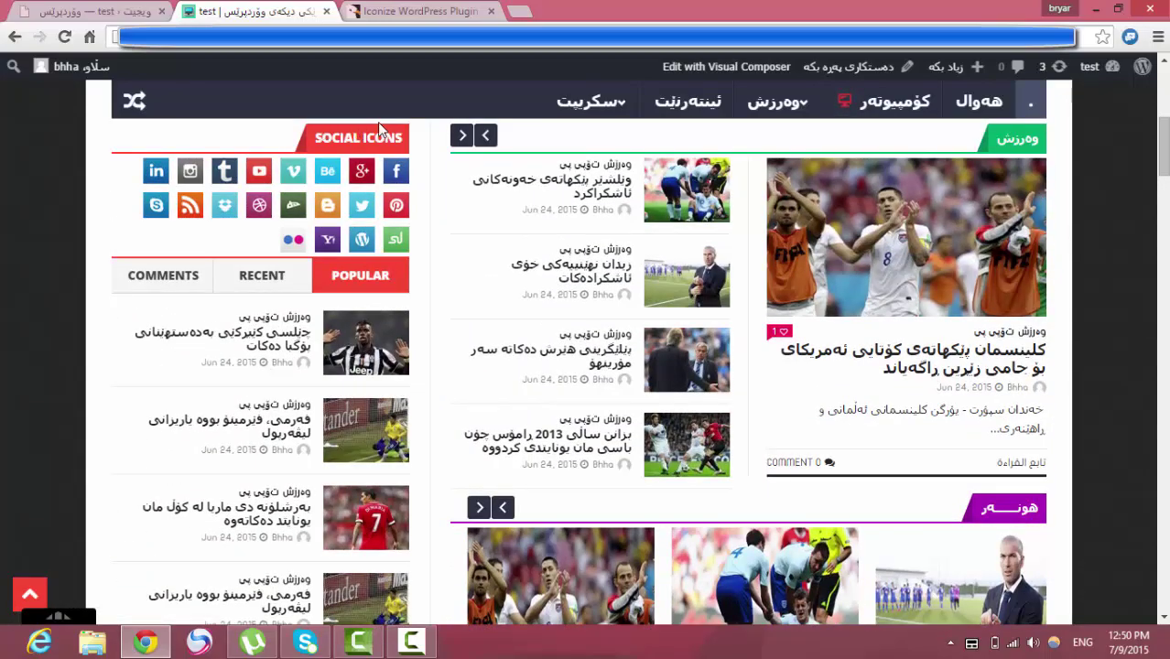
Return to the widget management page and save the Social Icons widget's settings.
left_click(420, 11)
left_click(111, 17)
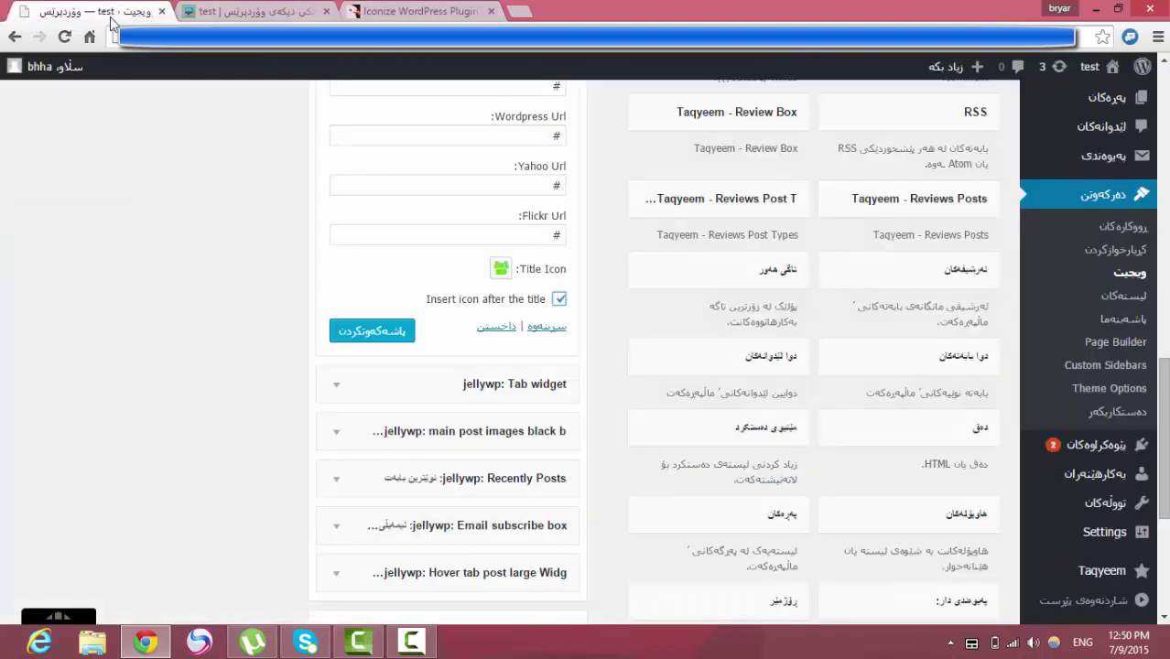
left_click(389, 336)
scroll(161, 349, "up", 15)
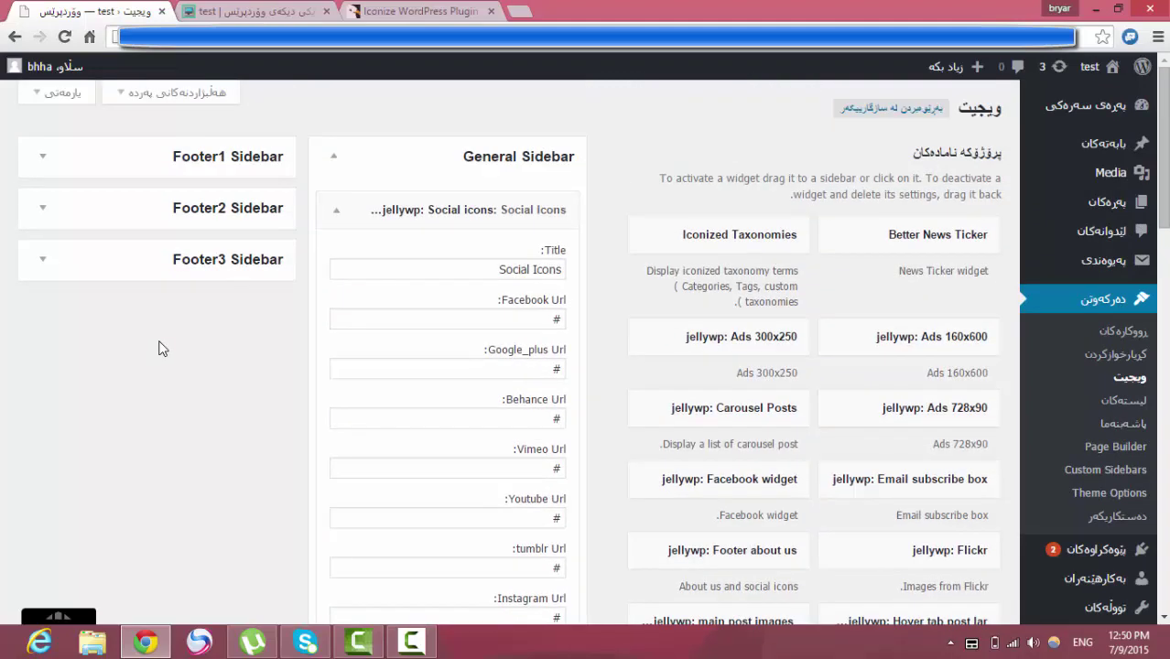
Reload the site's front page to check the icon in the Social Icons widget title.
left_click(242, 11)
left_click(65, 37)
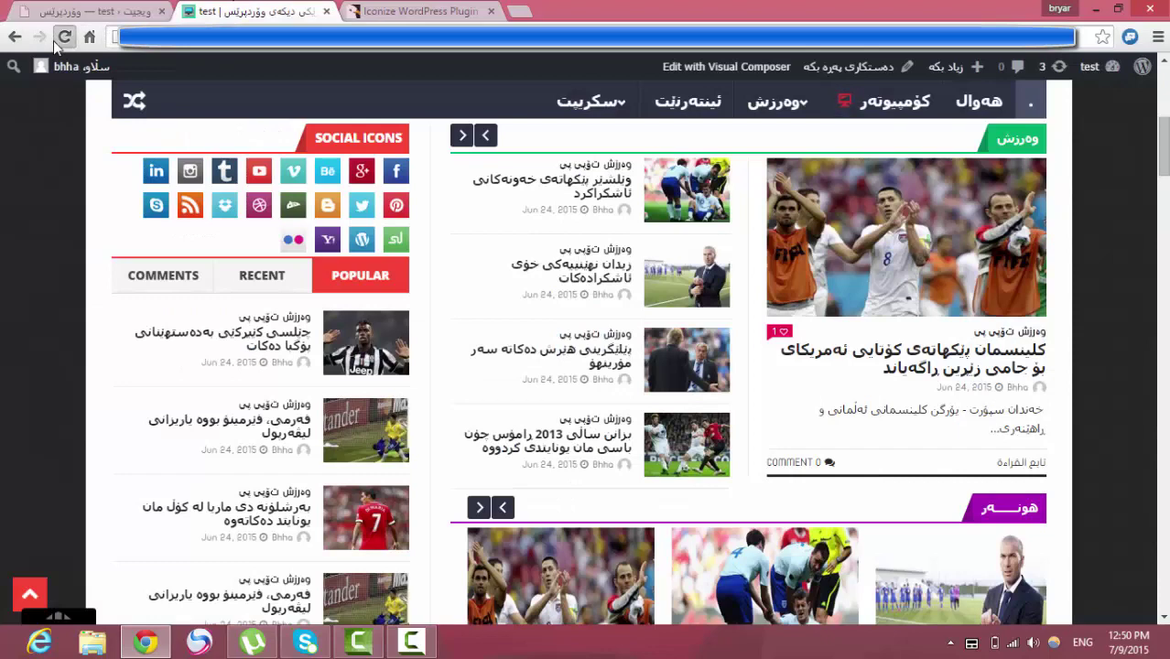